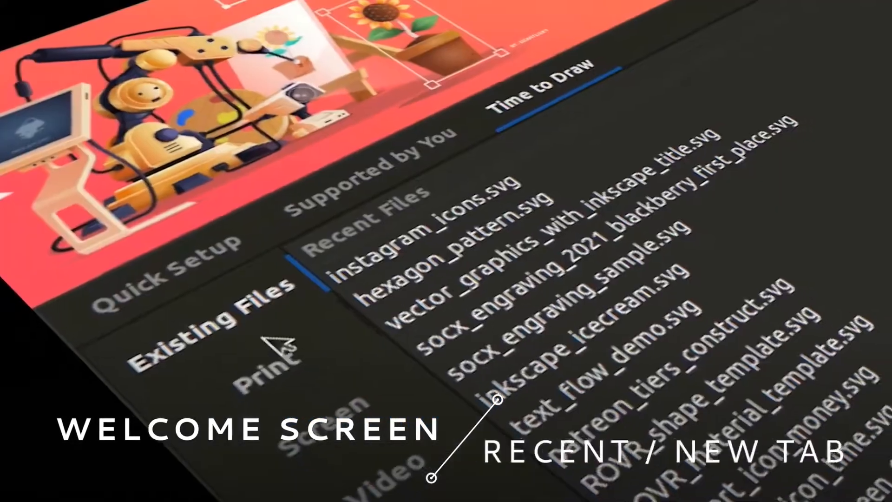
pyautogui.click(258, 349)
pyautogui.click(365, 342)
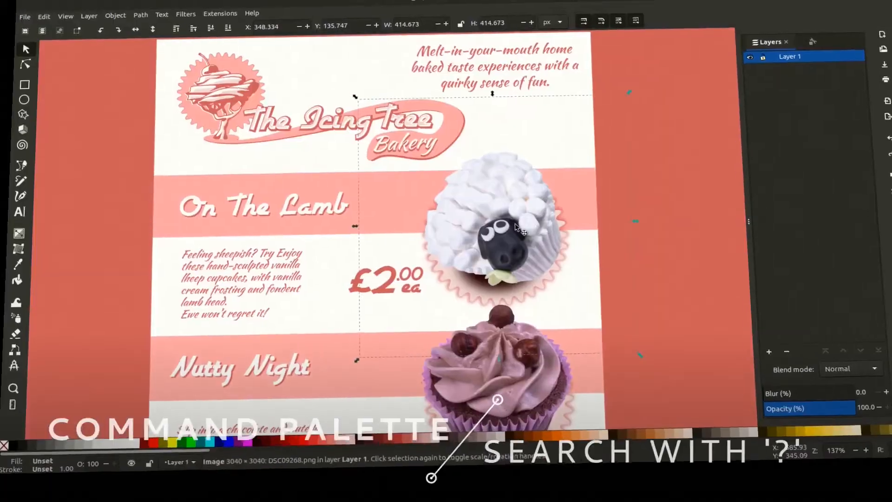
pyautogui.press('?')
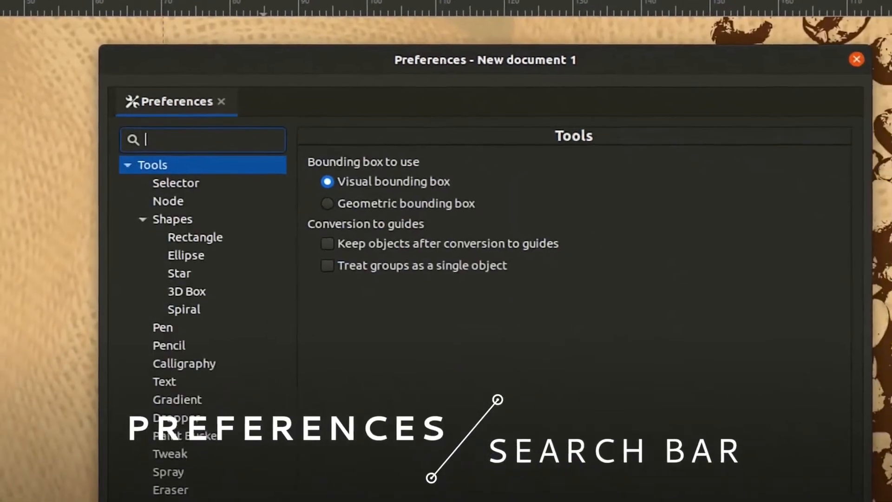
pyautogui.write('dpi')
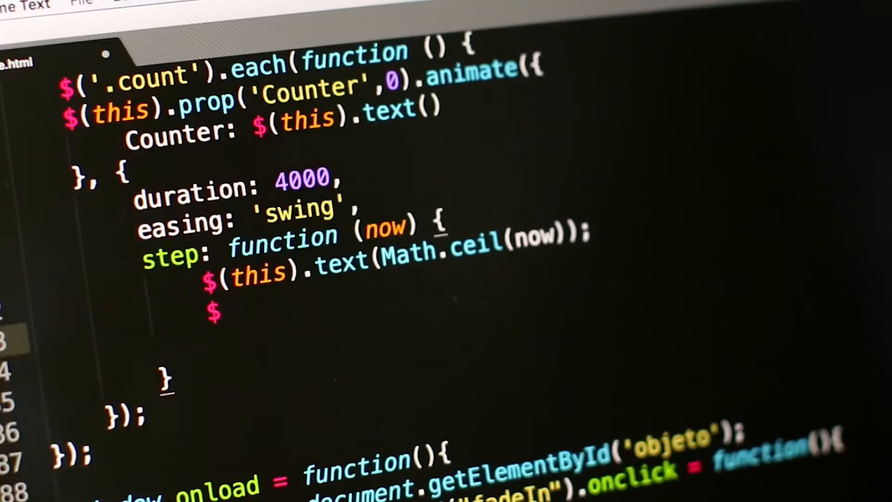
pyautogui.press('Left')
pyautogui.write('thi')
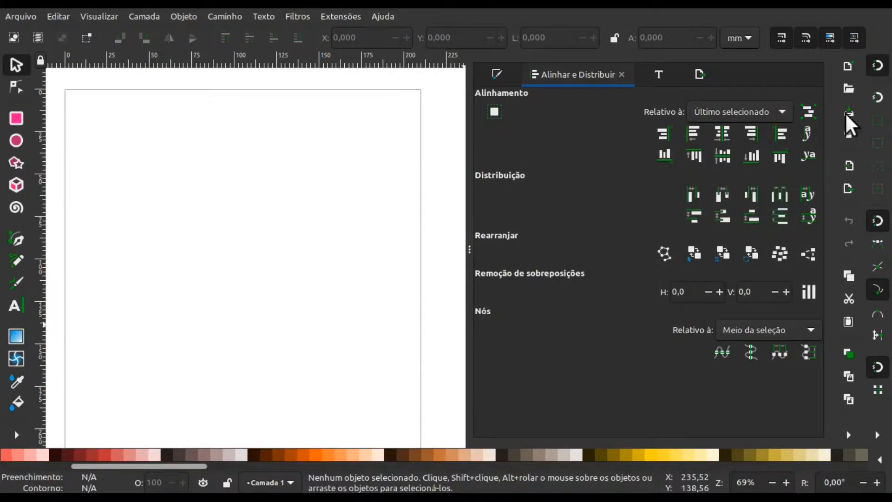
pyautogui.click(877, 70)
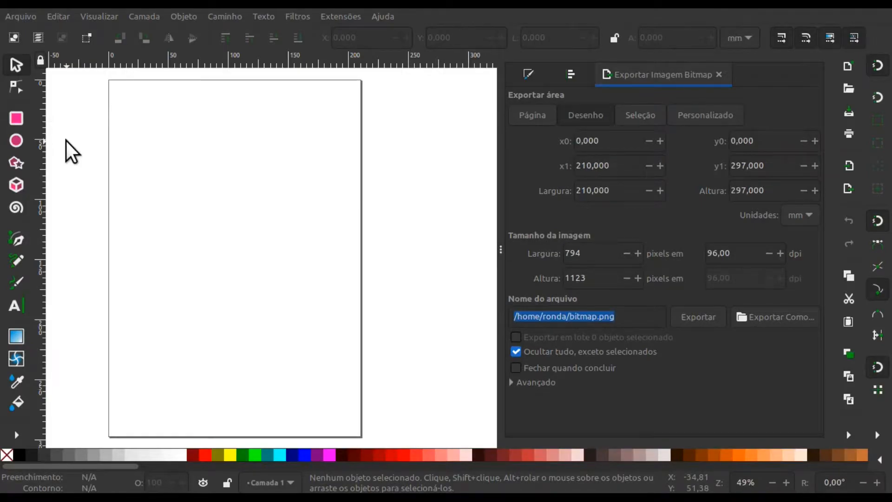
# - Import coca-cola-logo.jpg as an embedded image with DPI from file and place it at about X 9.6 mm, Y 13.9 mm
pyautogui.click(23, 18)
pyautogui.click(61, 175)
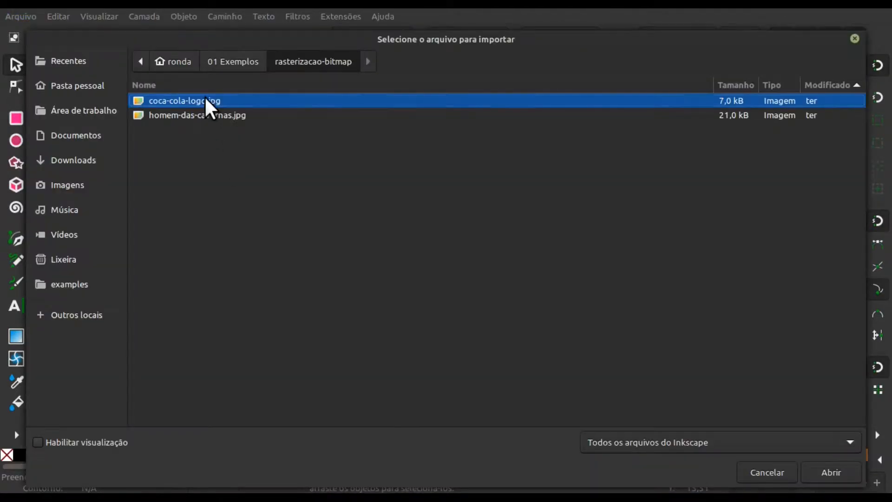
pyautogui.doubleClick(205, 97)
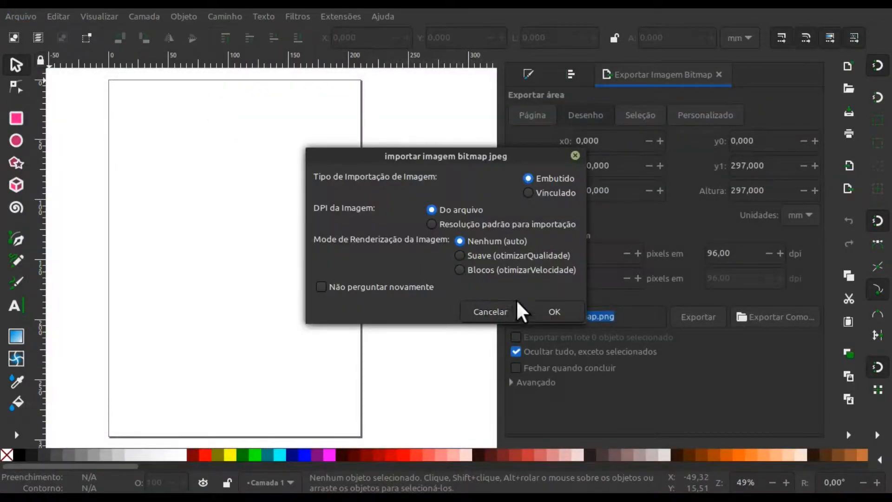
pyautogui.click(563, 310)
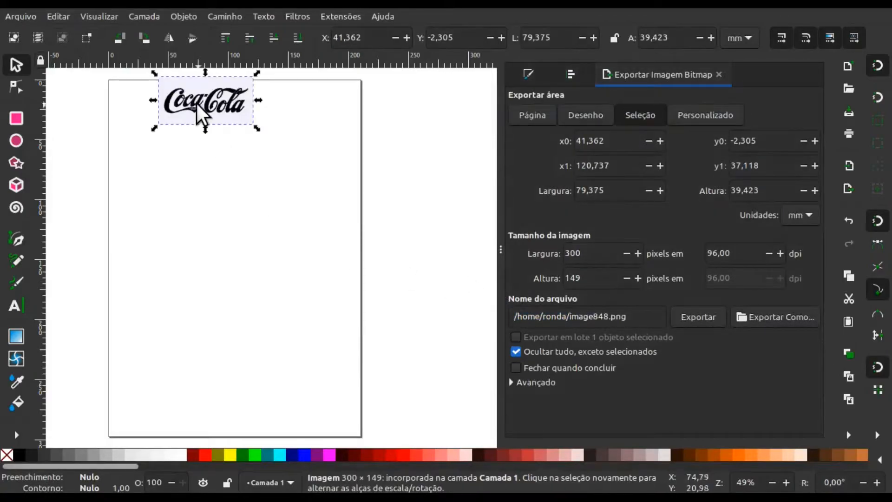
pyautogui.moveTo(199, 114); pyautogui.dragTo(160, 136)
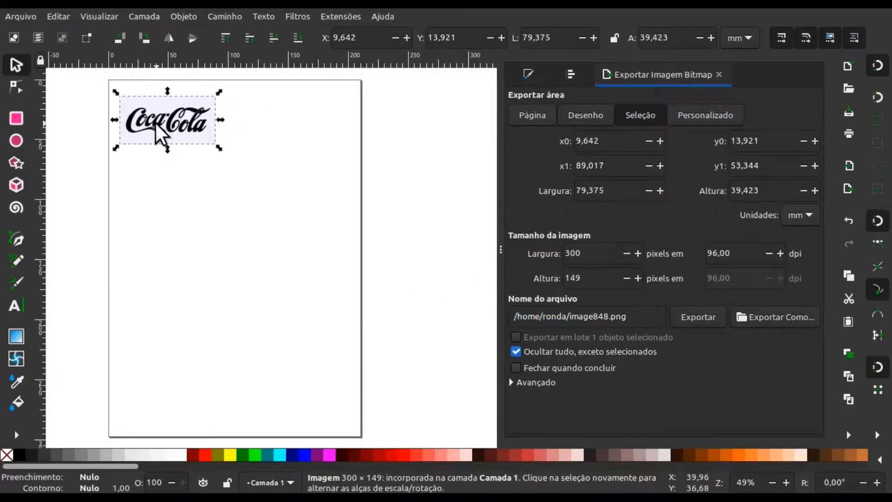
pyautogui.click(176, 193)
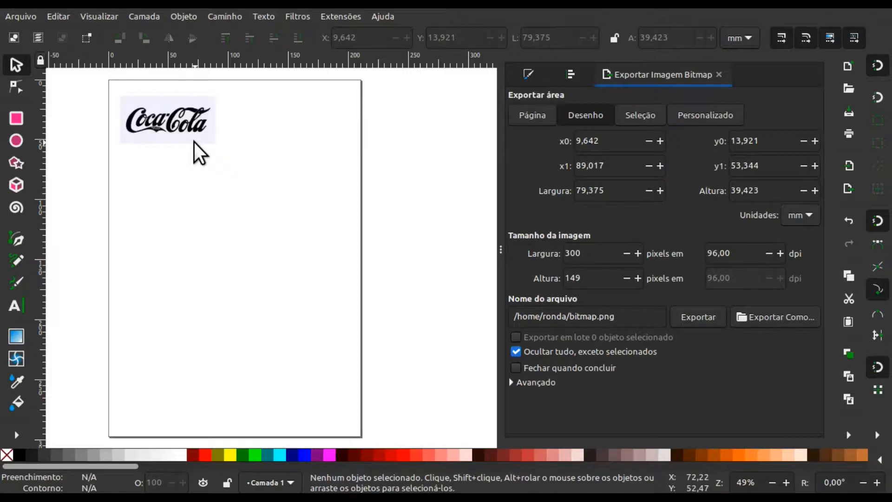
# - Set up a single-scan bitmap trace of the Coca-Cola image using brightness cutoff (Corte de brilho) and update its preview
pyautogui.click(225, 17)
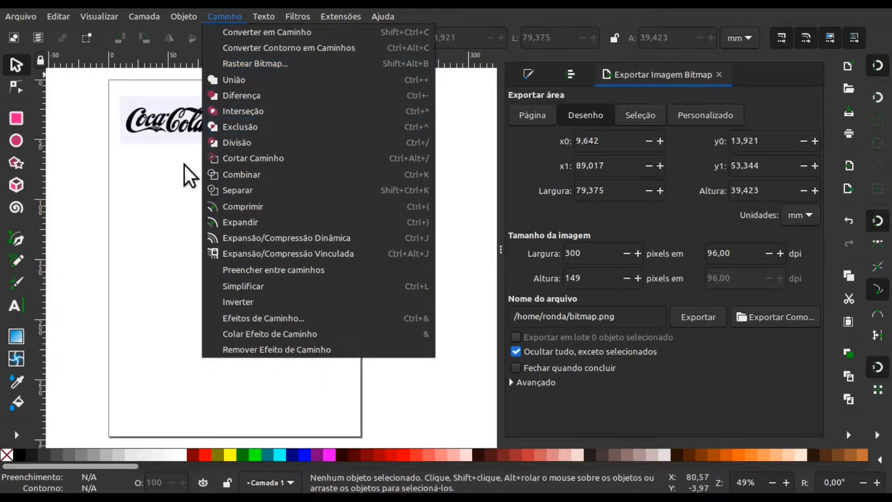
pyautogui.click(180, 178)
pyautogui.click(200, 137)
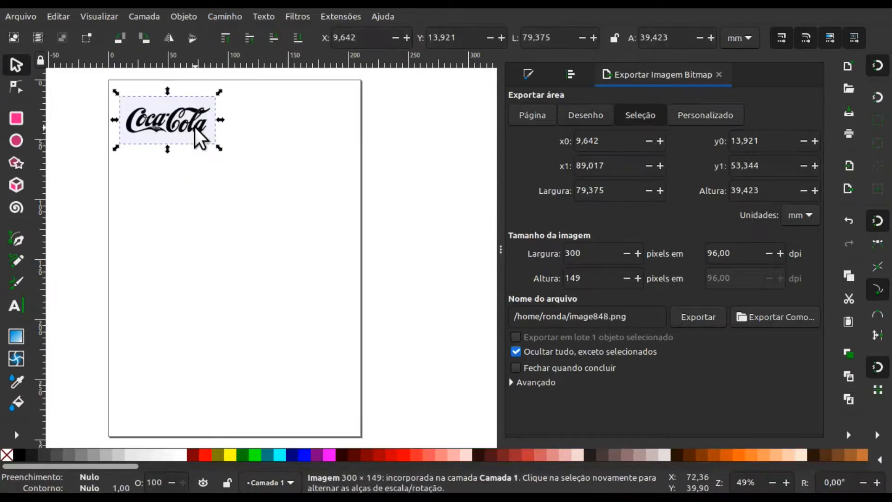
pyautogui.rightClick(199, 139)
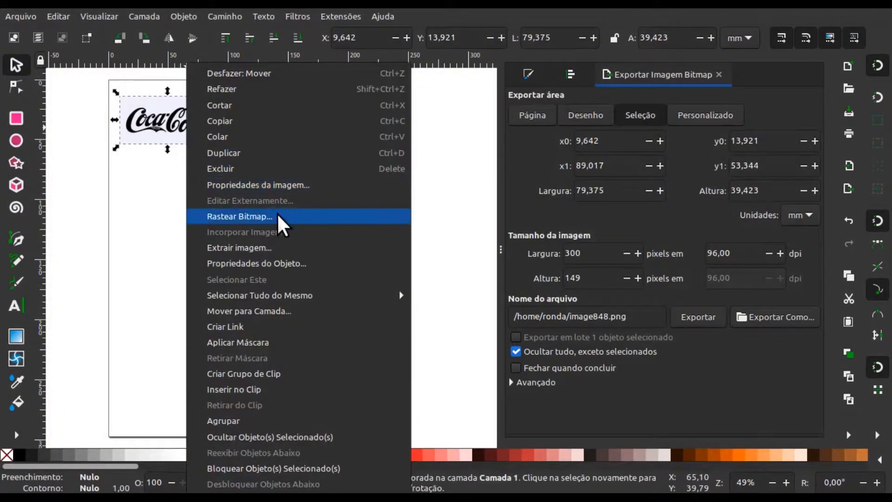
pyautogui.click(279, 217)
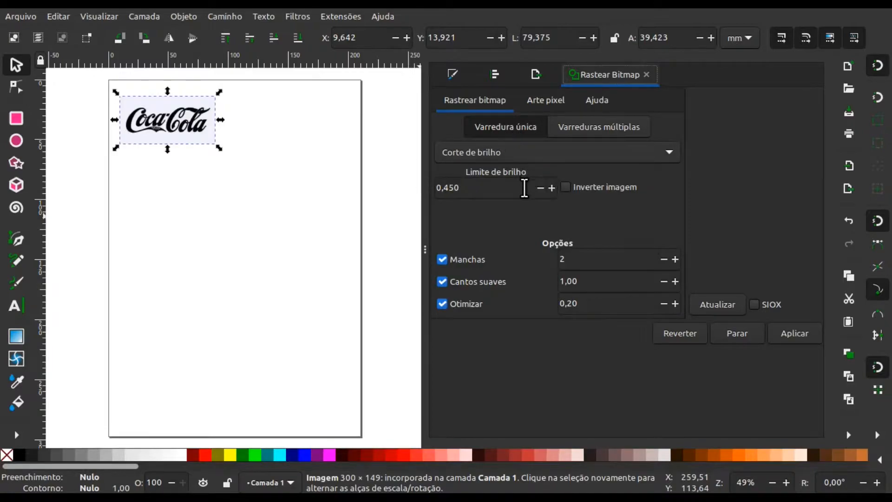
pyautogui.click(542, 155)
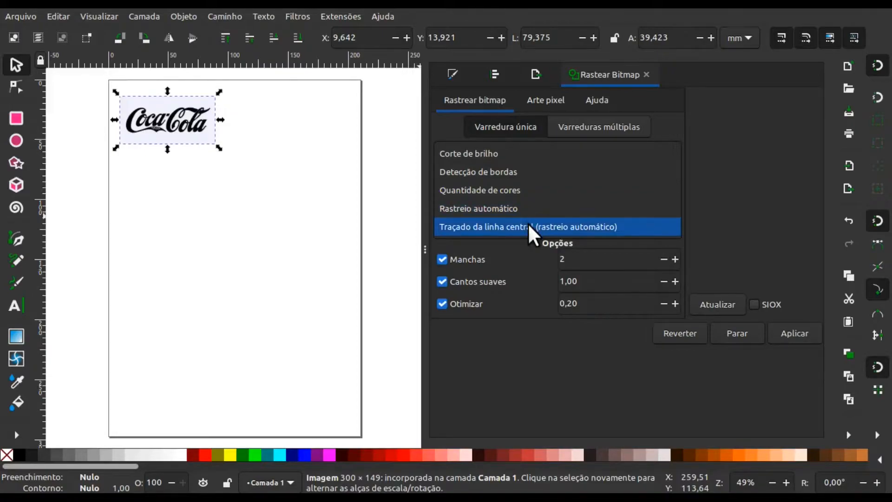
pyautogui.click(516, 155)
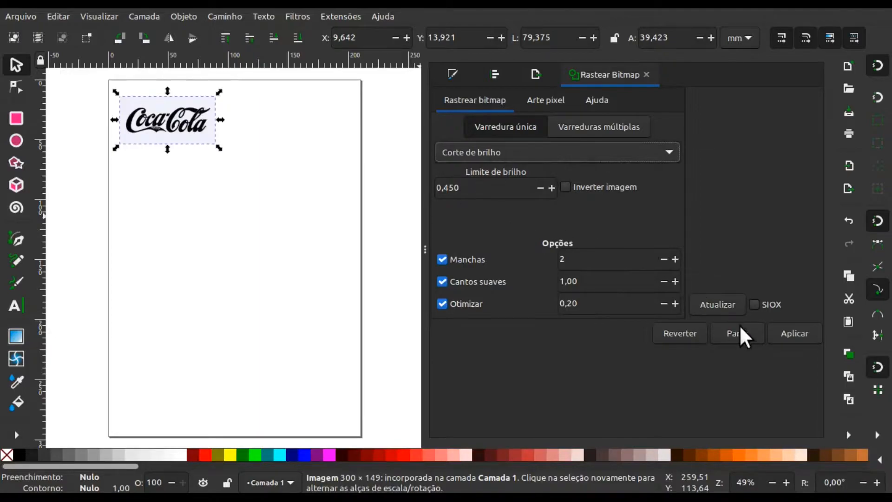
pyautogui.click(719, 308)
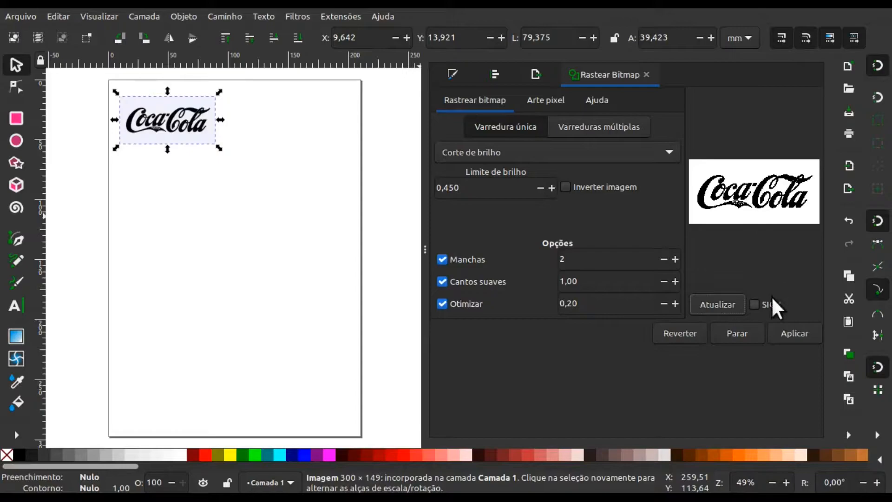
# - Apply the brightness cutoff trace to the Coca-Cola image and close the Trace Bitmap dialog
pyautogui.click(811, 335)
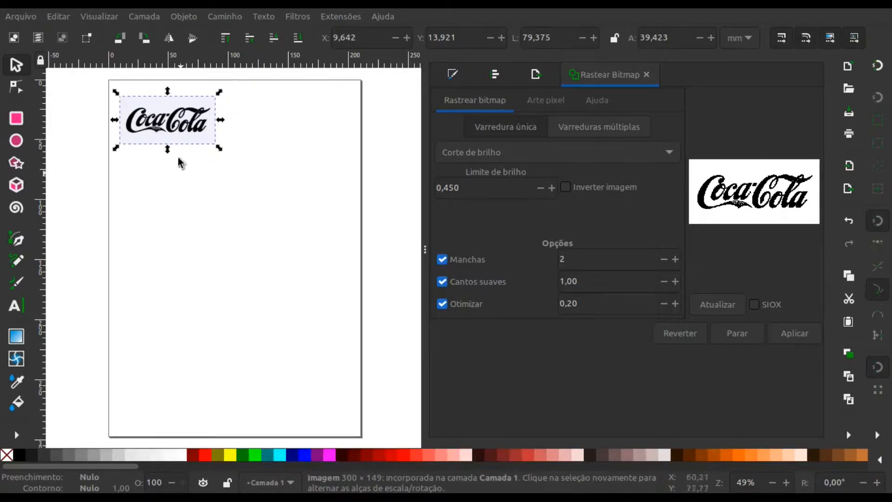
pyautogui.click(174, 133)
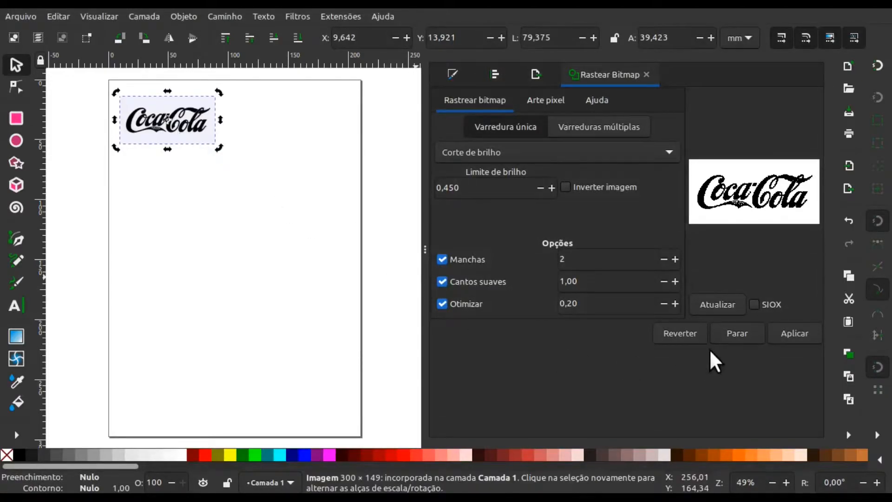
pyautogui.click(170, 113)
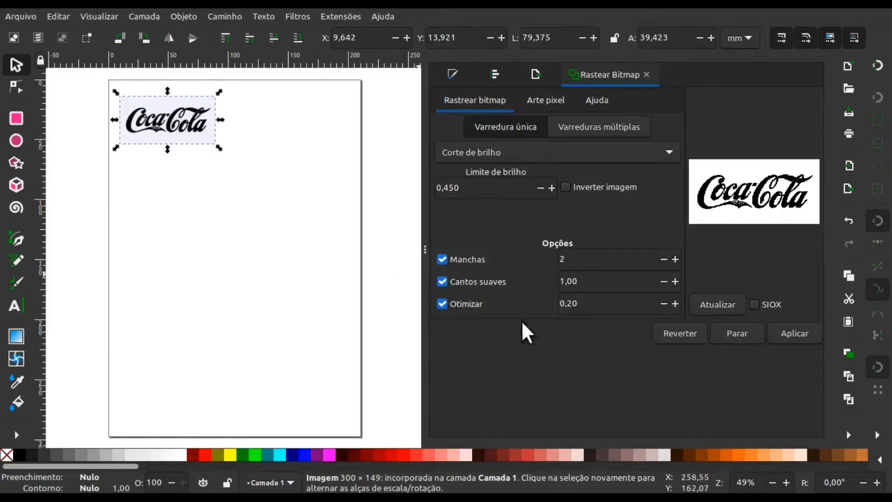
pyautogui.click(781, 333)
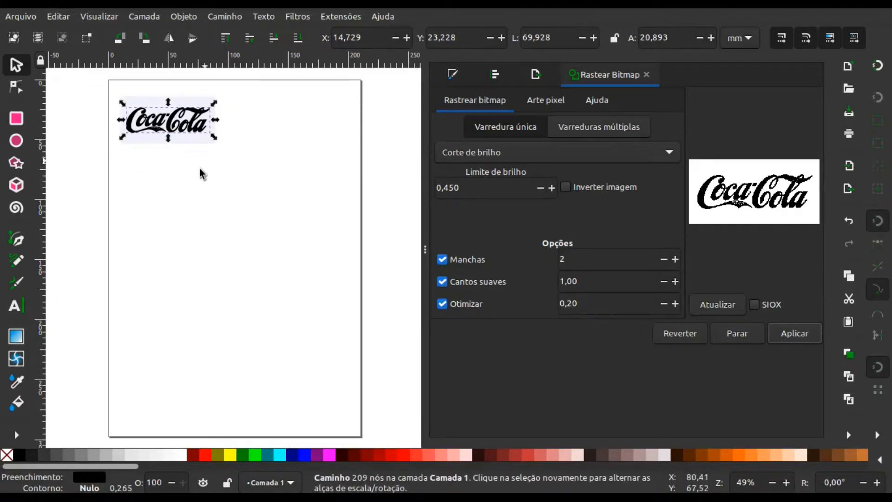
pyautogui.click(646, 74)
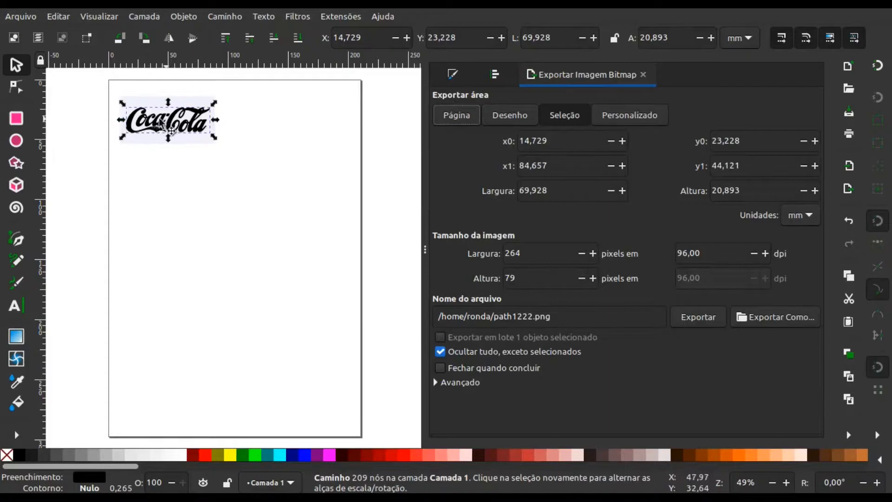
# - Move the traced logo beside the original image, to about X 95.5 mm, Y 24.3 mm, and select each in turn to compare them
pyautogui.moveTo(162, 123); pyautogui.dragTo(235, 124)
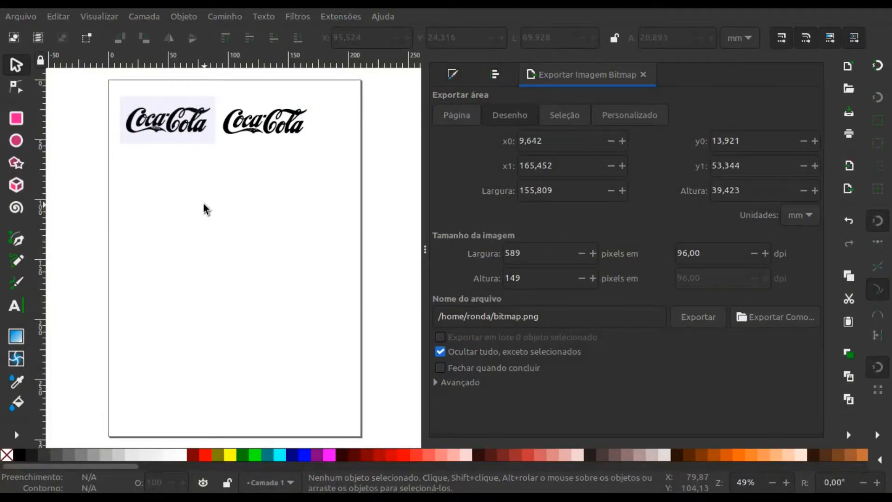
pyautogui.click(173, 128)
pyautogui.click(243, 135)
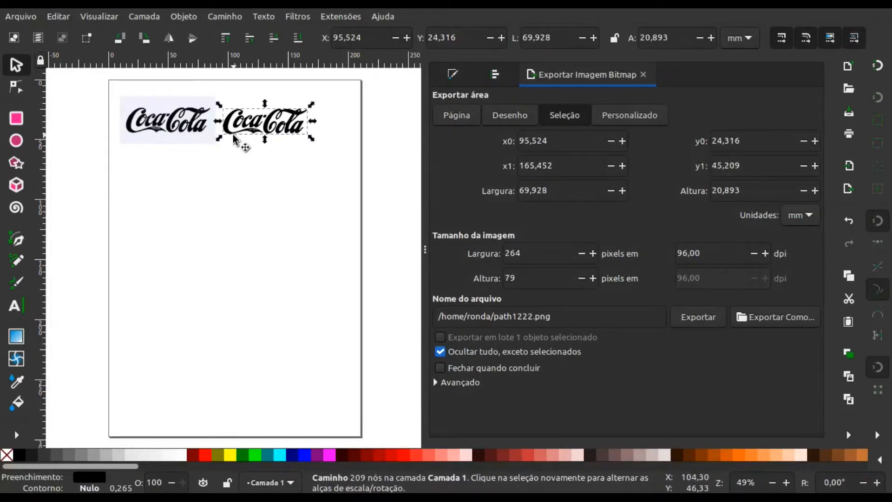
pyautogui.click(172, 144)
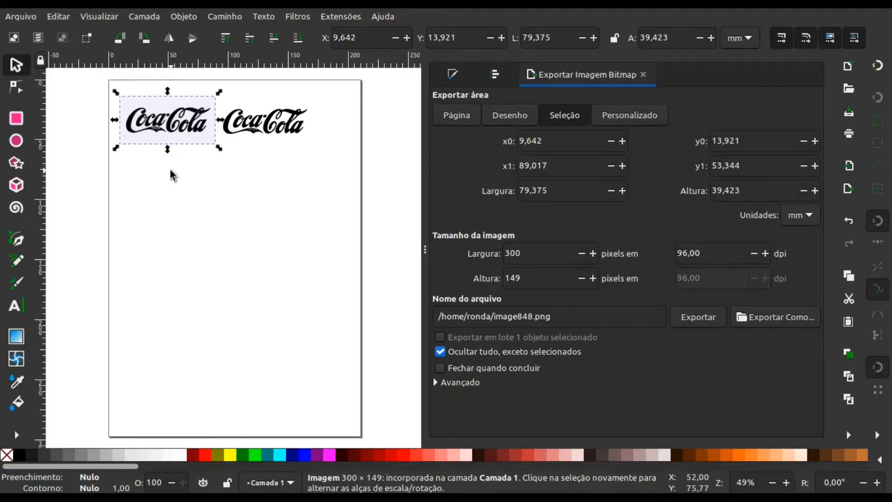
pyautogui.click(240, 136)
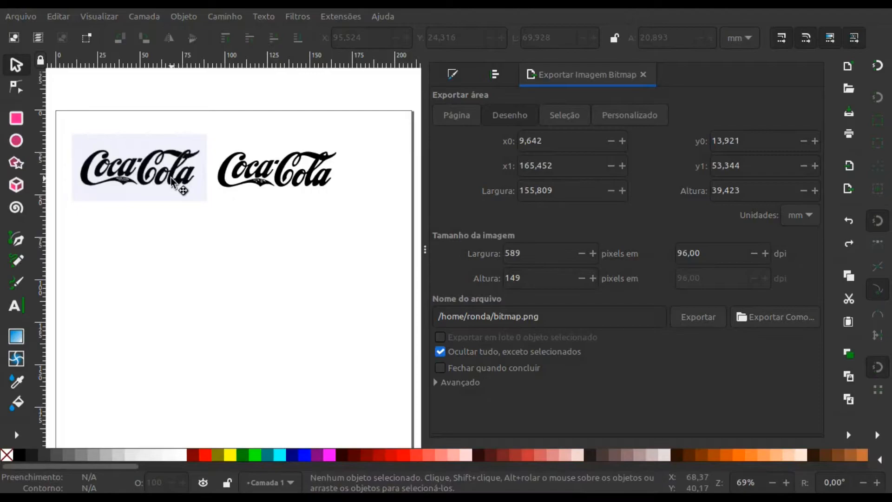
# - Enlarge the original bitmap logo proportionally to about 189 × 94 mm to inspect its edge quality, and undo the scaling
pyautogui.click(183, 191)
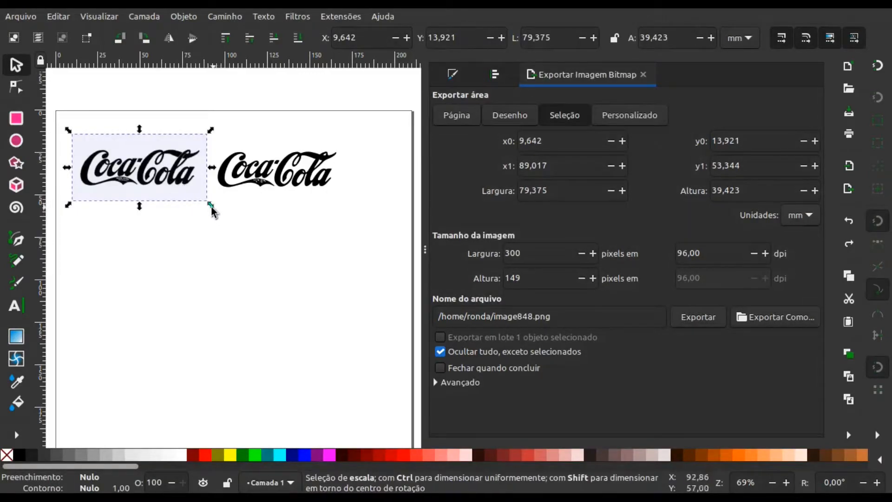
pyautogui.press('ctrl')
pyautogui.press('ctrl')
pyautogui.press('ctrl')
pyautogui.moveTo(212, 208); pyautogui.dragTo(398, 406)
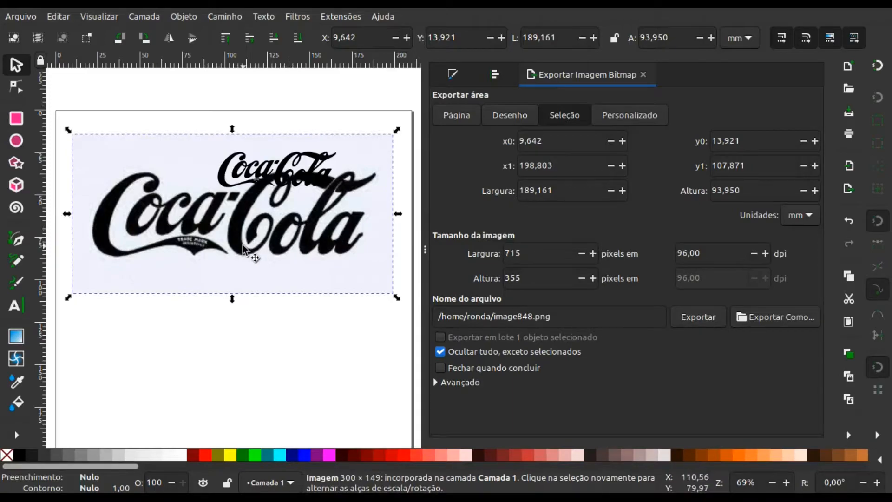
pyautogui.hotkey('ctrl', 'z')
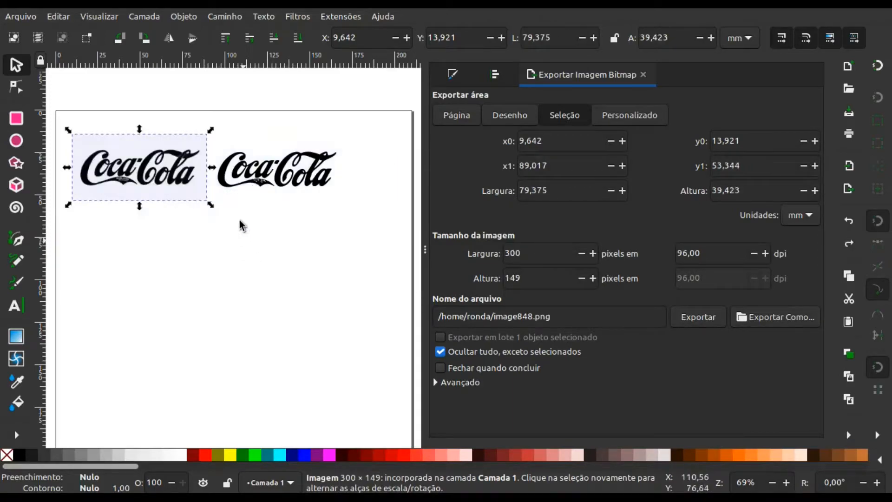
# - Enlarge the traced vector logo proportionally to about 155.5 × 46.5 mm to inspect its edge quality, undo the scaling and deselect it
pyautogui.click(225, 184)
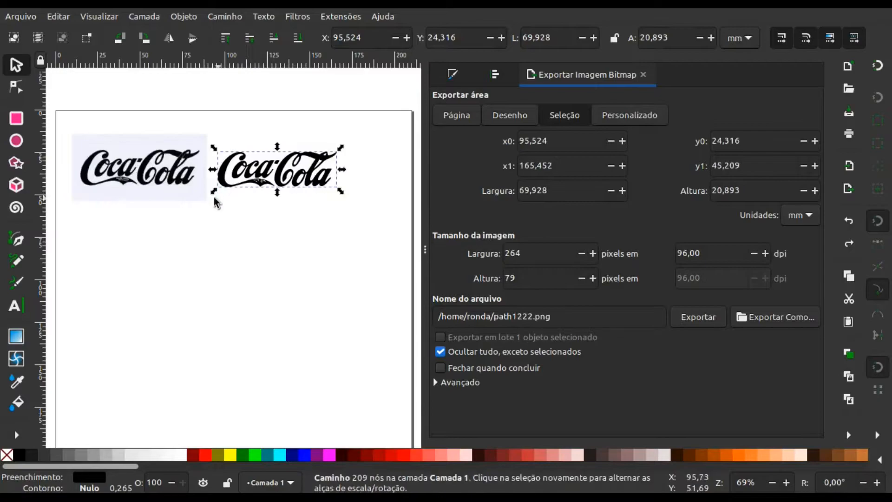
pyautogui.click(214, 194)
pyautogui.moveTo(214, 193); pyautogui.dragTo(66, 306)
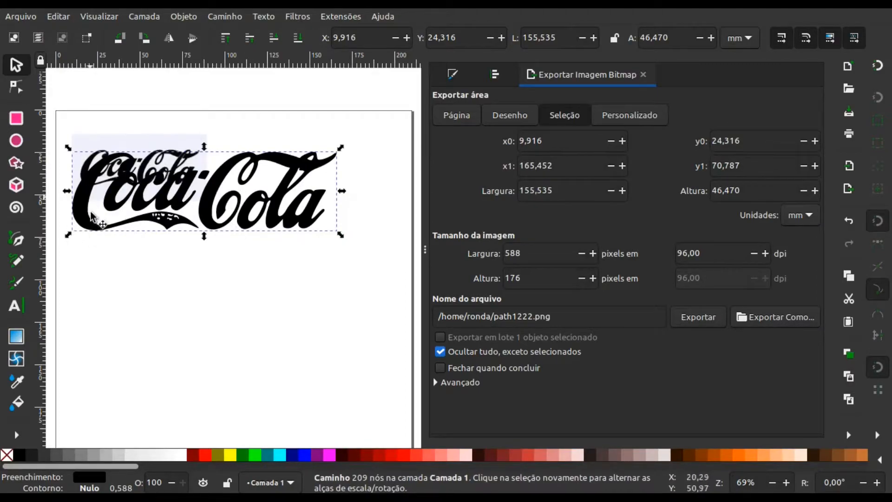
pyautogui.hotkey('ctrl', 'z')
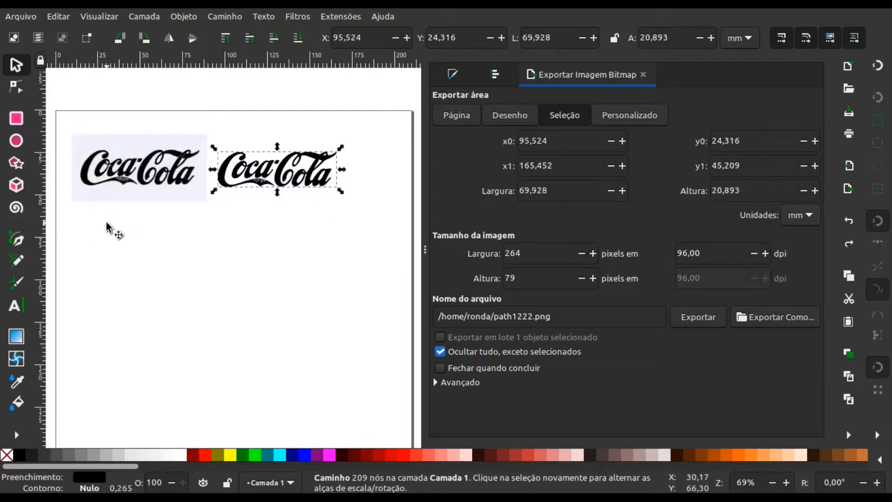
pyautogui.click(169, 217)
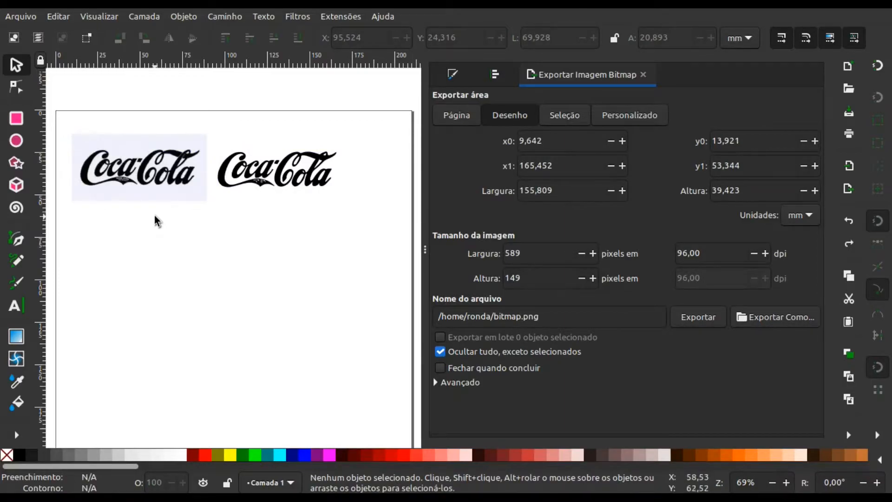
# - Display the traced logo's path nodes with the Node tool to examine them up close
pyautogui.click(222, 179)
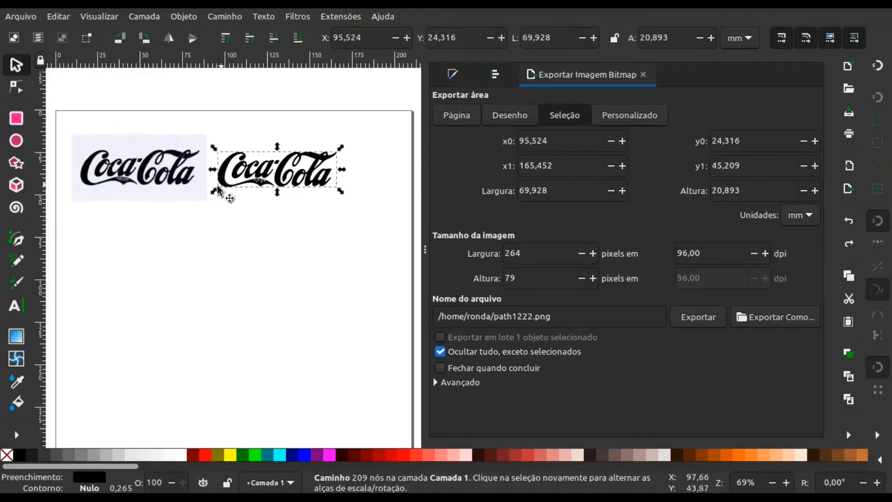
pyautogui.click(14, 88)
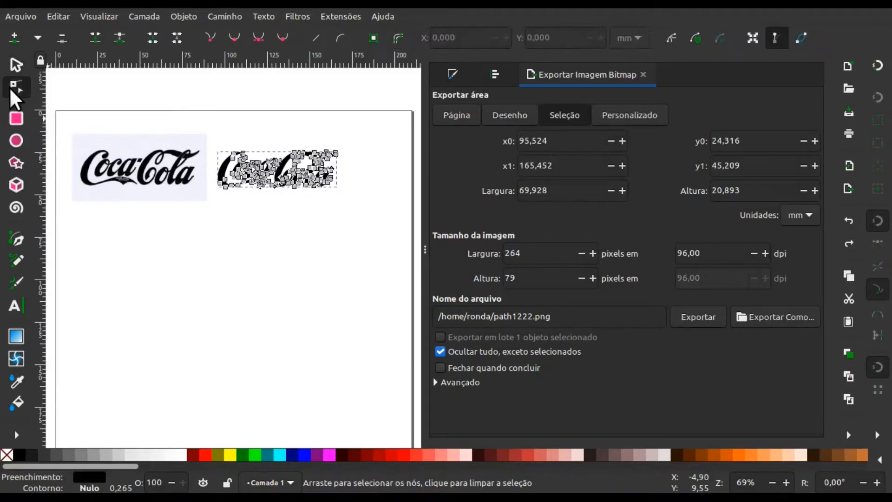
pyautogui.scroll(3, 265, 201)
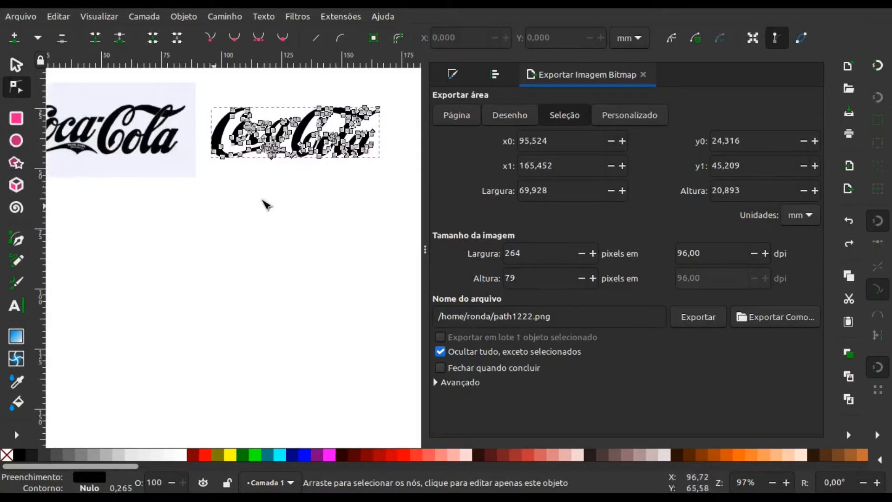
# - Reshape the traced logo's first C by moving its lower-left node to about X 91.3, Y 43 mm and upper node to about X 102.4, Y 24.1 mm
pyautogui.scroll(3, 371, 170)
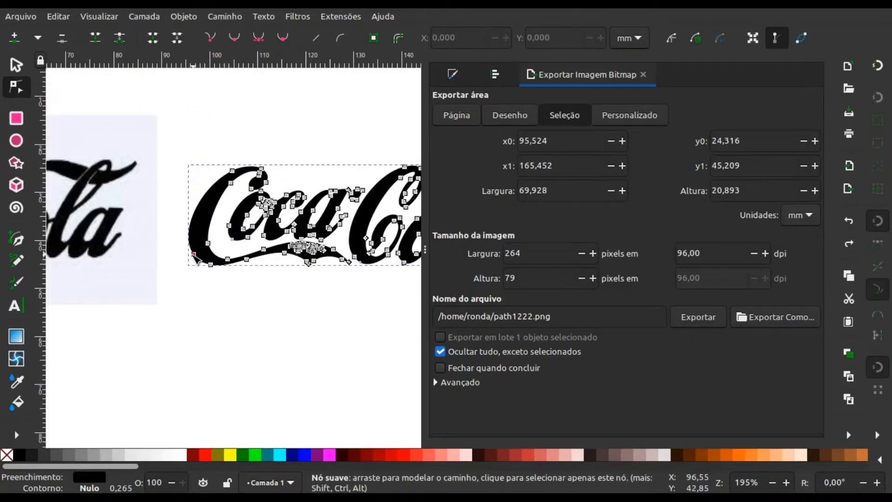
pyautogui.moveTo(194, 255); pyautogui.dragTo(170, 255)
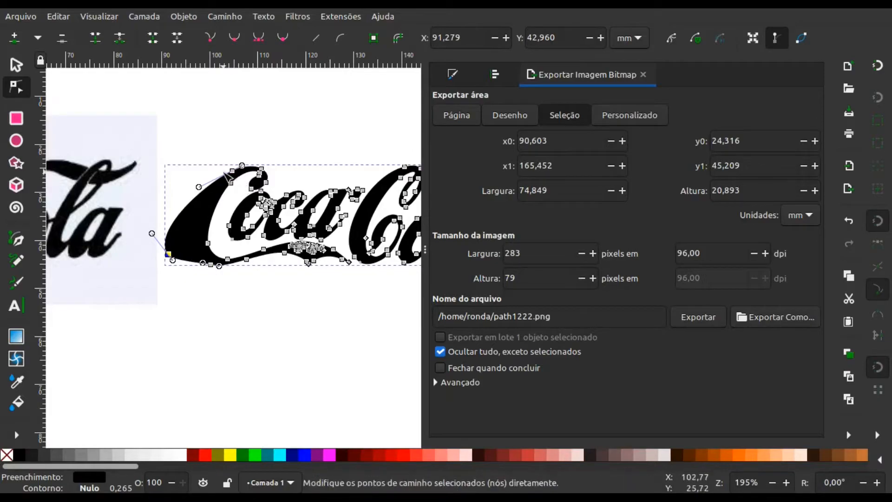
pyautogui.moveTo(234, 172); pyautogui.dragTo(222, 165)
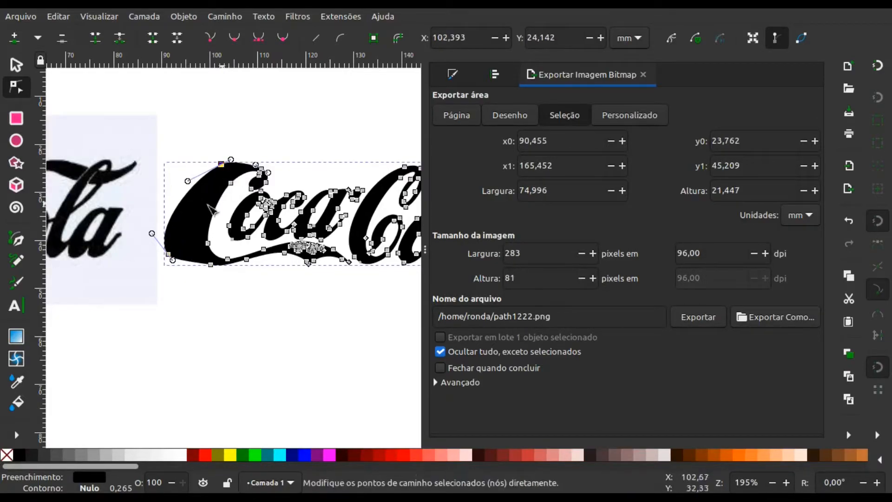
pyautogui.click(18, 63)
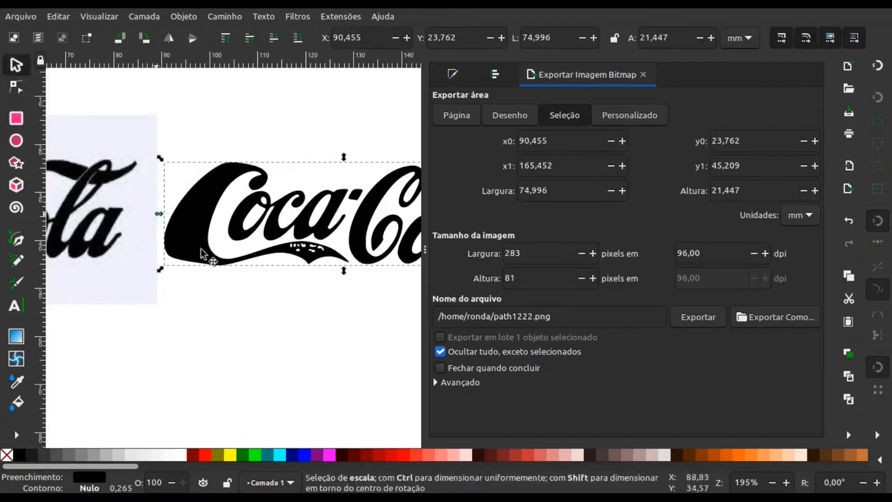
pyautogui.click(226, 292)
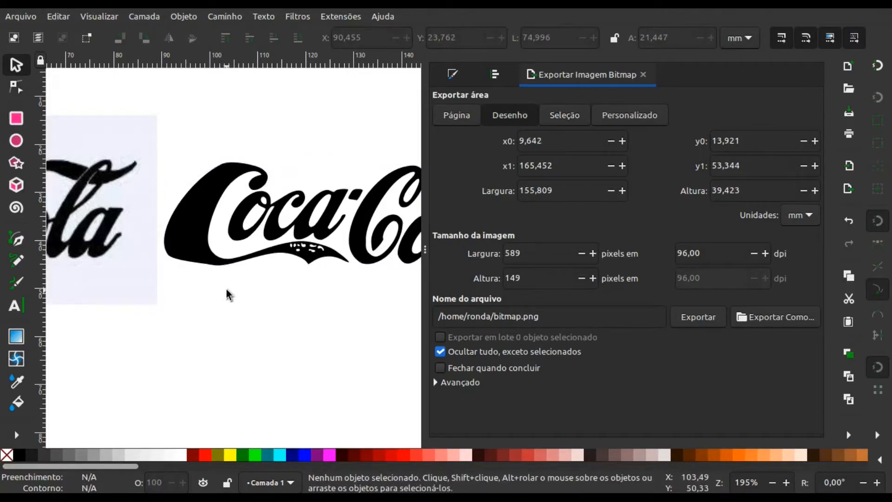
# - Try green, dark blue and red fills on the traced logo, and undo the colour changes
pyautogui.click(214, 258)
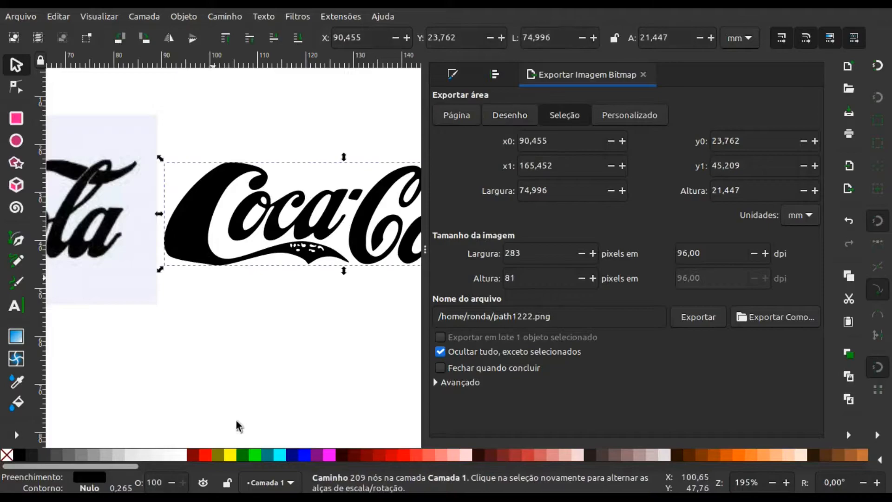
pyautogui.click(203, 455)
pyautogui.click(242, 455)
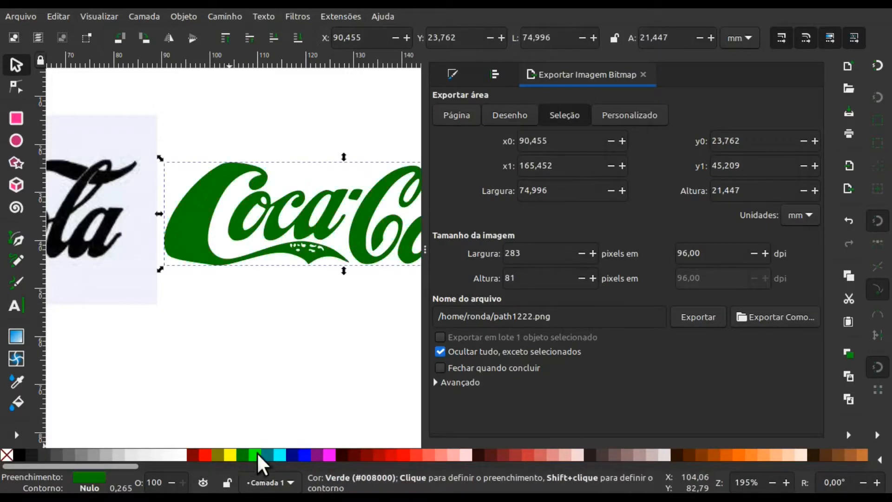
pyautogui.click(297, 453)
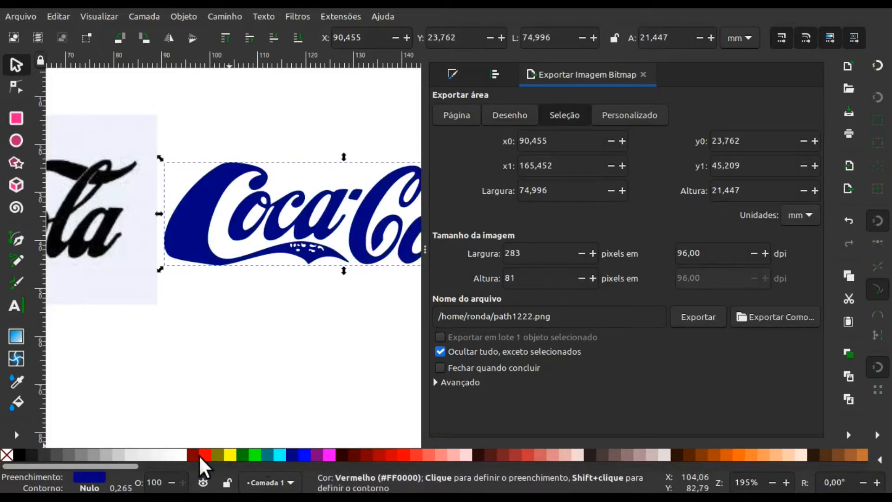
pyautogui.click(200, 455)
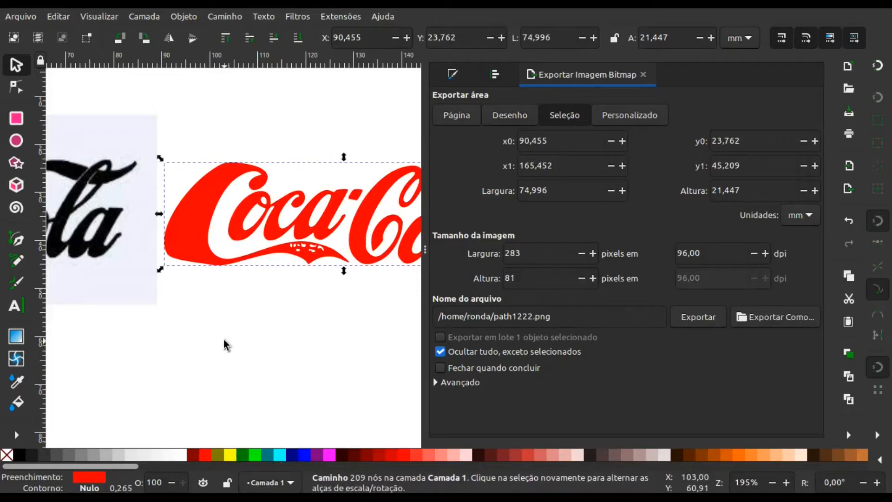
pyautogui.click(224, 340)
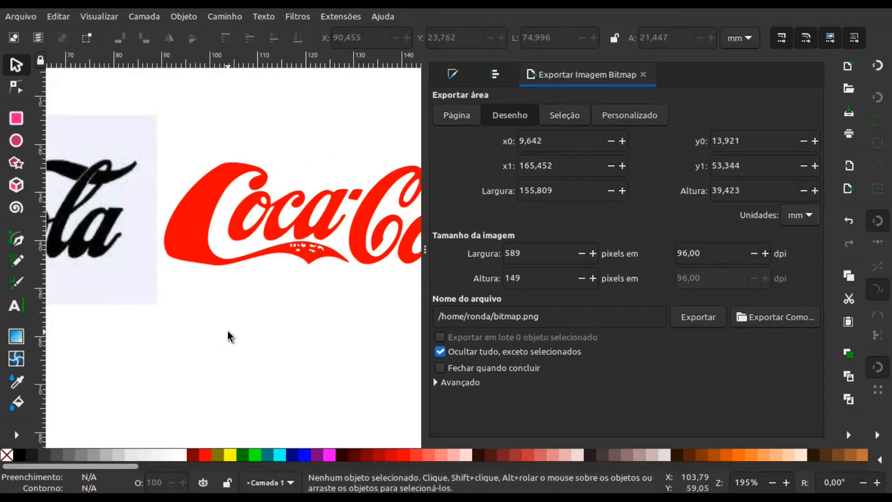
pyautogui.hotkey('ctrl', 'z')
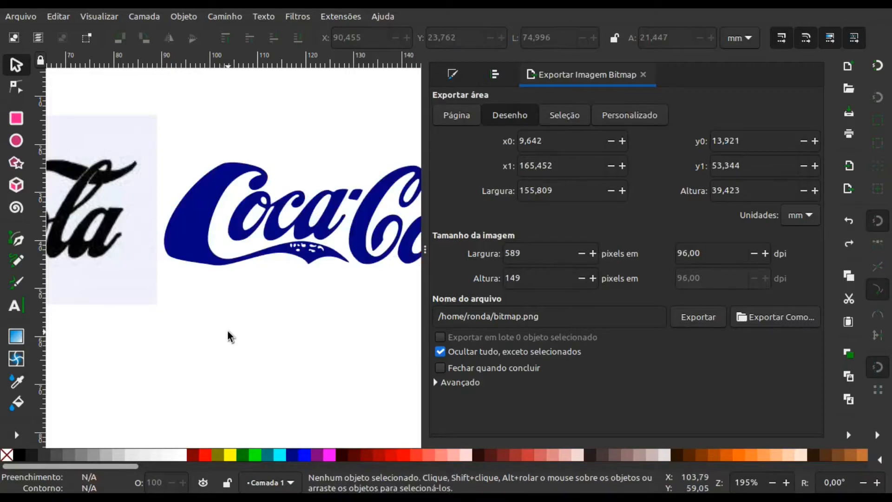
pyautogui.hotkey('ctrl', 'z')
pyautogui.hotkey('ctrl', 'z')
pyautogui.hotkey('ctrl', 'z')
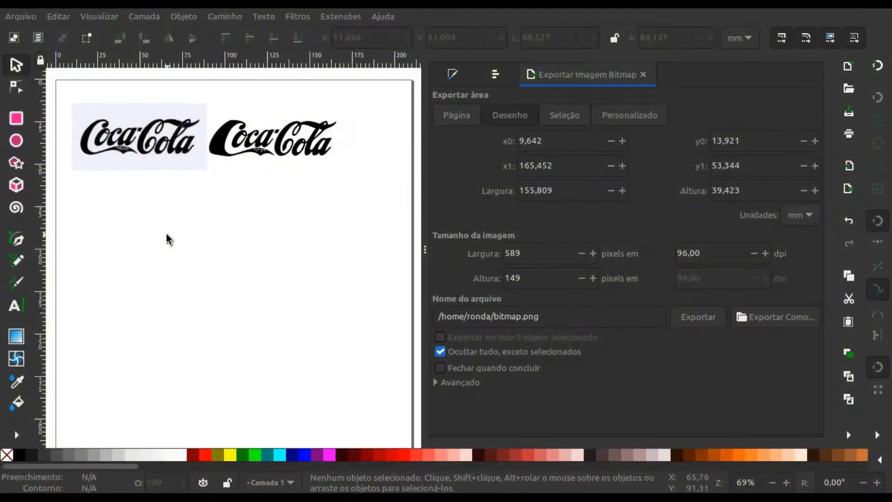
# - Import homem-das-cavernas.jpg as an embedded image and place it below the original logo, at about X 10 mm, Y 59.6 mm
pyautogui.click(29, 12)
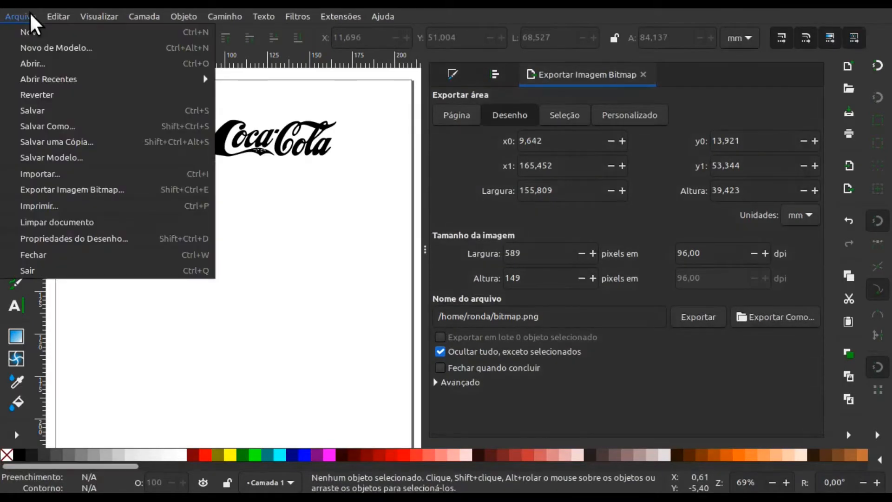
pyautogui.click(70, 173)
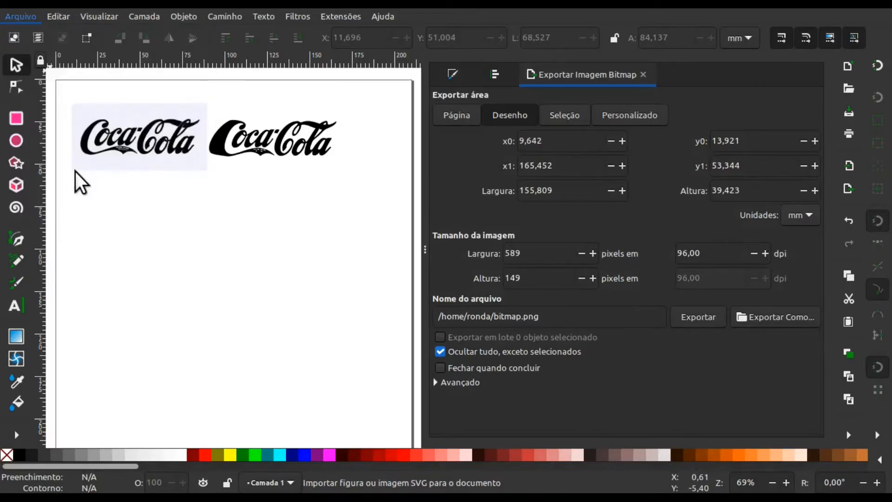
pyautogui.click(188, 115)
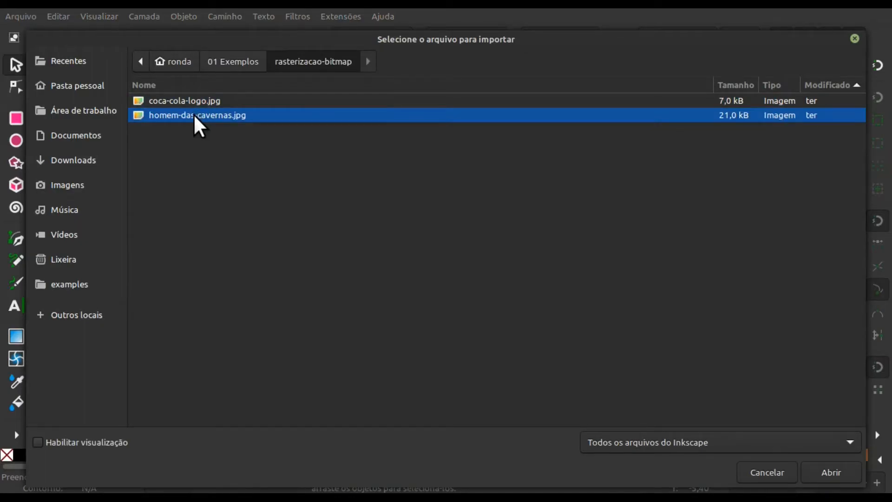
pyautogui.doubleClick(192, 115)
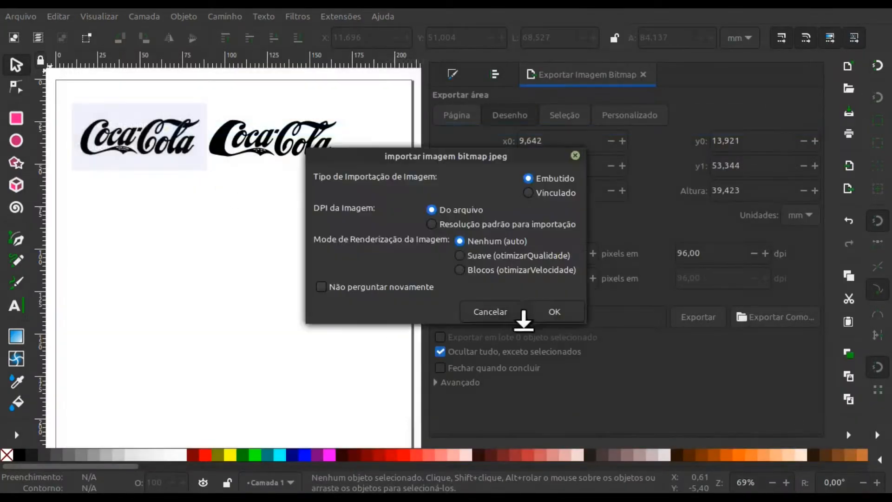
pyautogui.click(553, 312)
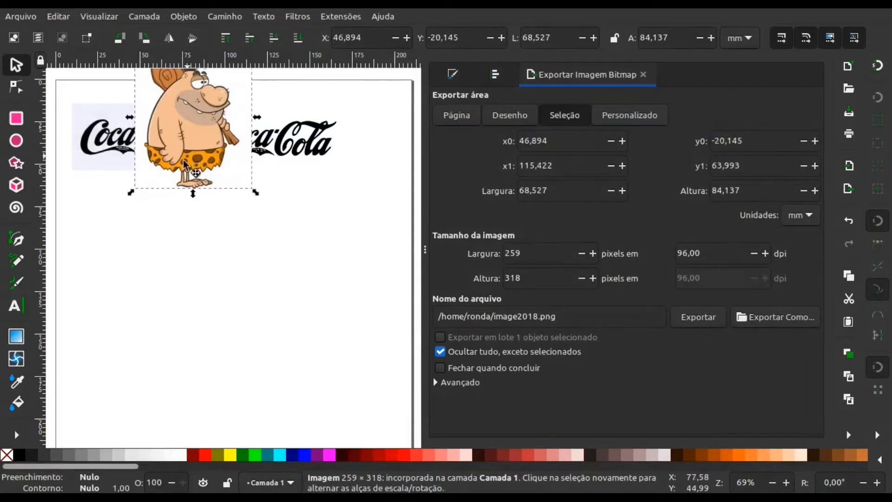
pyautogui.moveTo(184, 165); pyautogui.dragTo(123, 290)
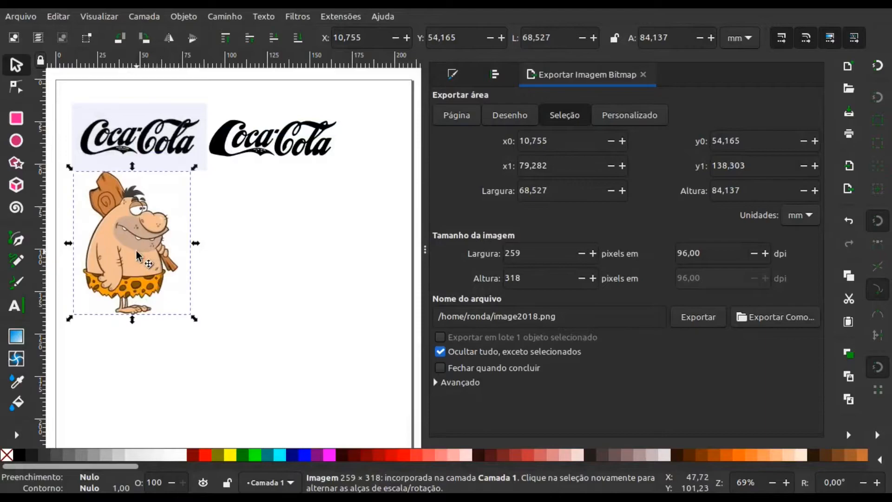
pyautogui.moveTo(136, 251); pyautogui.dragTo(134, 261)
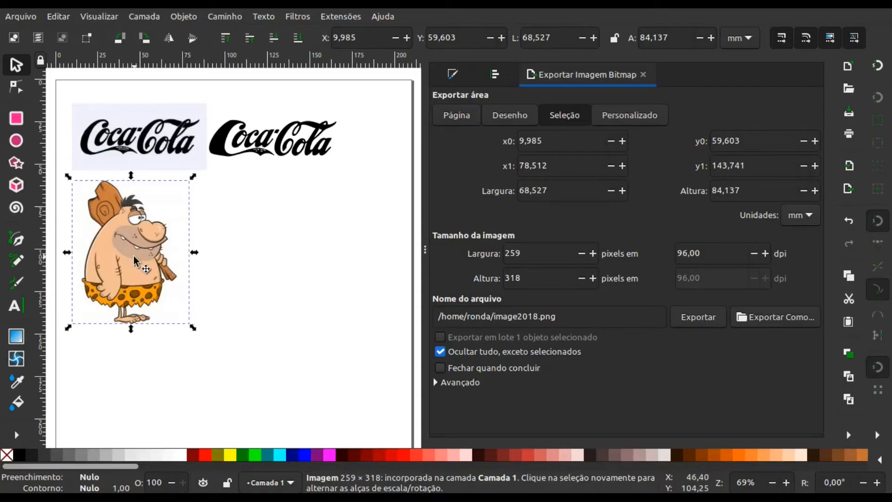
# - Open Trace Bitmap for the caveman image and preview a single scan with the brightness cutoff
pyautogui.rightClick(145, 248)
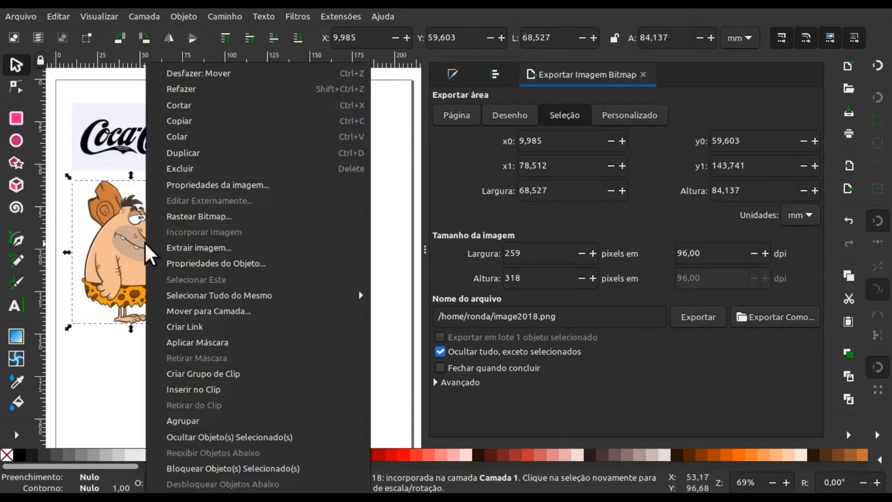
pyautogui.click(212, 216)
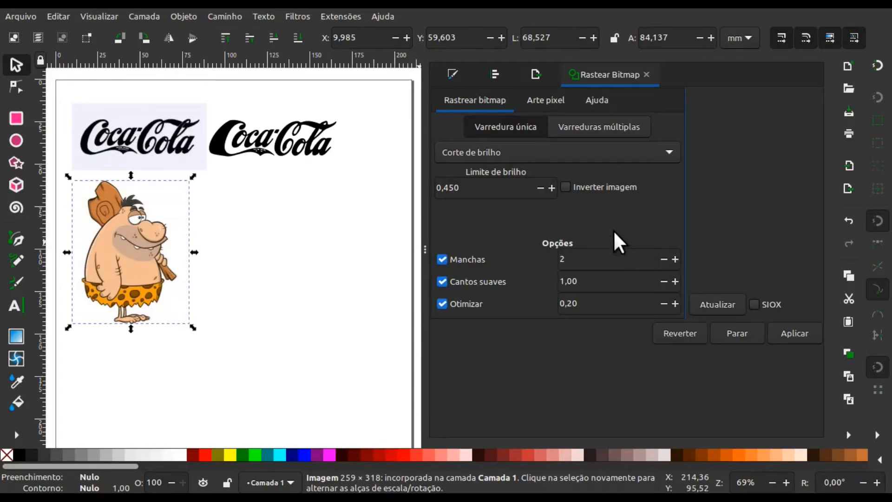
pyautogui.click(708, 300)
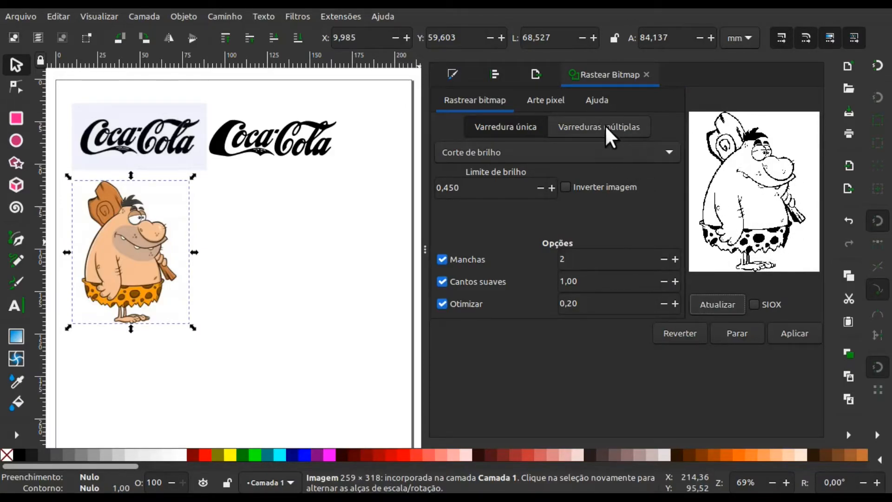
# - Switch the caveman trace to multiple scans in Cores mode and update the preview
pyautogui.click(588, 127)
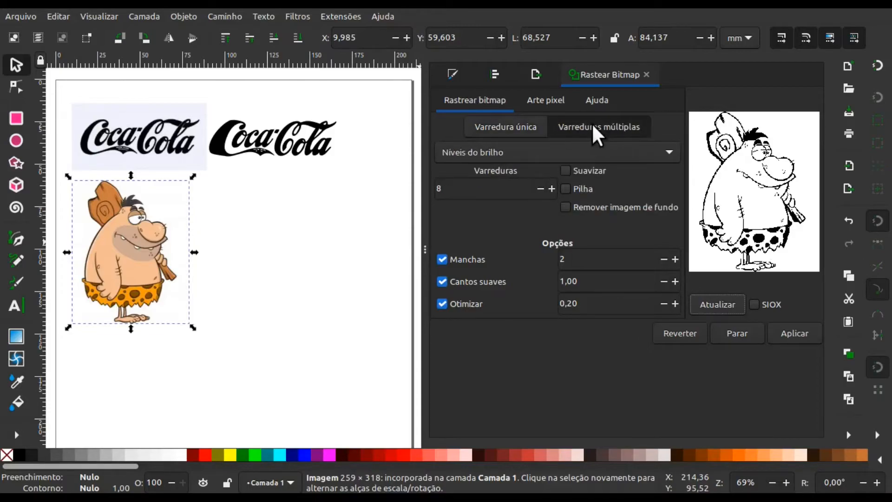
pyautogui.click(523, 154)
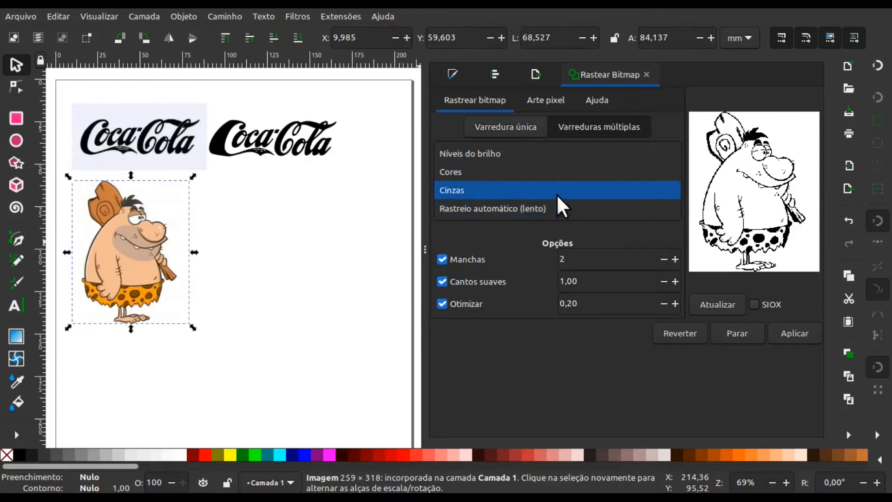
pyautogui.click(484, 171)
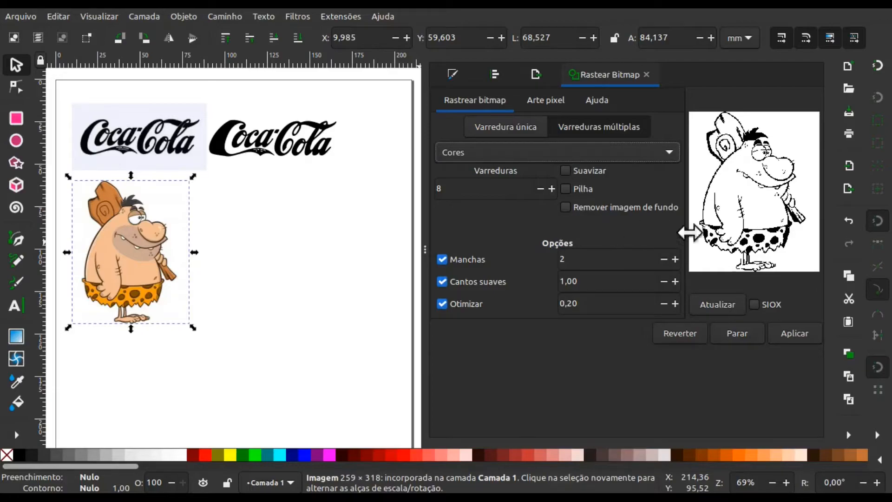
pyautogui.click(729, 306)
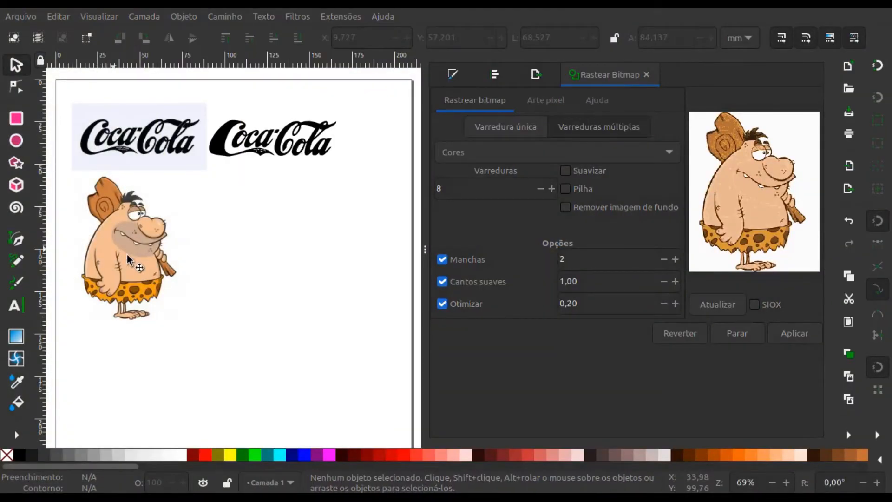
# - Reselect the caveman image, set the number of scans to 16 and refresh the trace preview
pyautogui.click(127, 255)
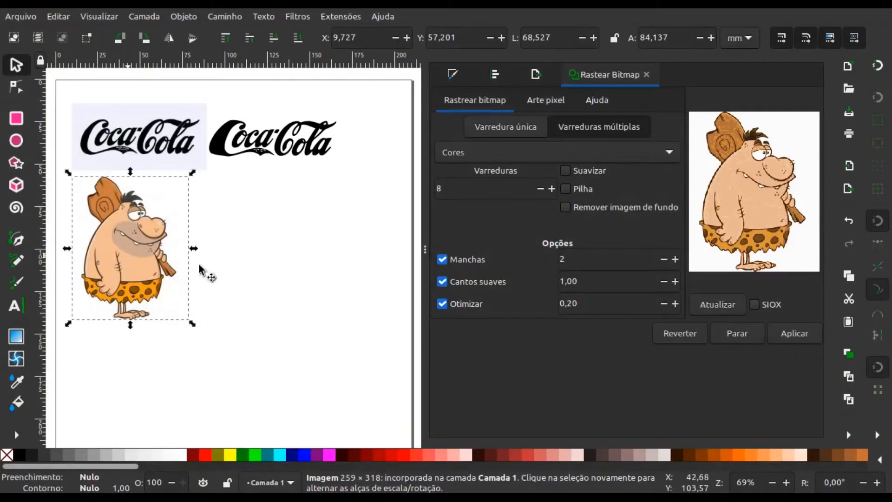
pyautogui.click(451, 190)
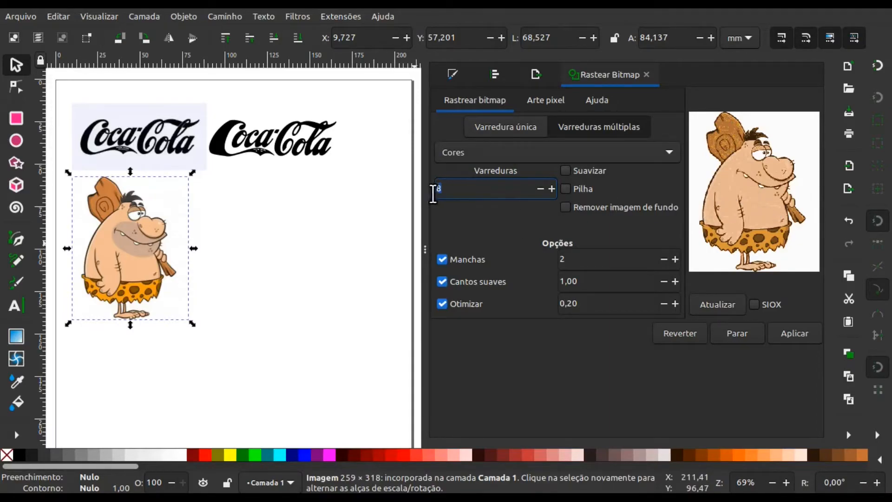
pyautogui.press('BackSpace')
pyautogui.write('16')
pyautogui.click(732, 300)
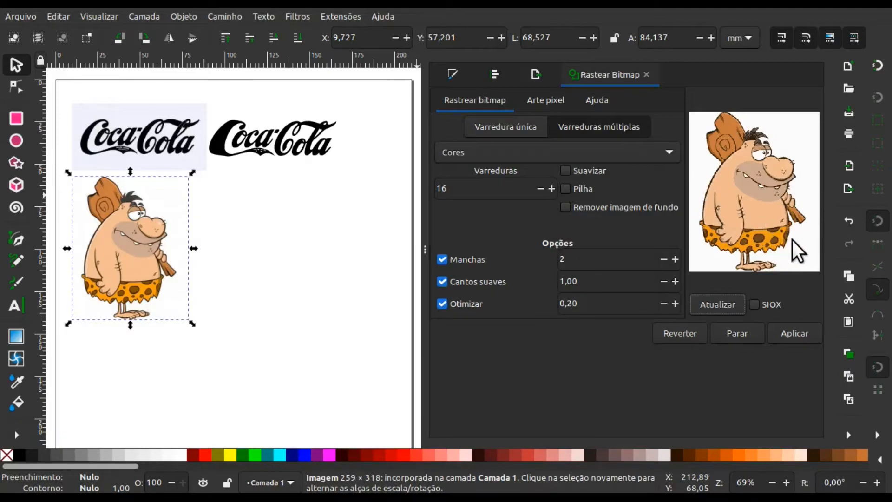
# - Preview the trace with Suavizar, and trace the caveman without it, using Pilha and Remover imagem de fundo
pyautogui.click(565, 171)
pyautogui.click(715, 303)
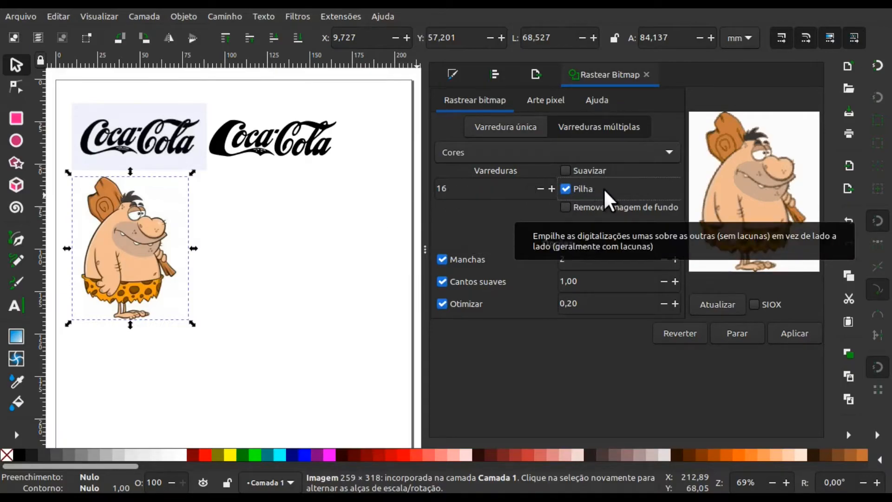
pyautogui.click(565, 207)
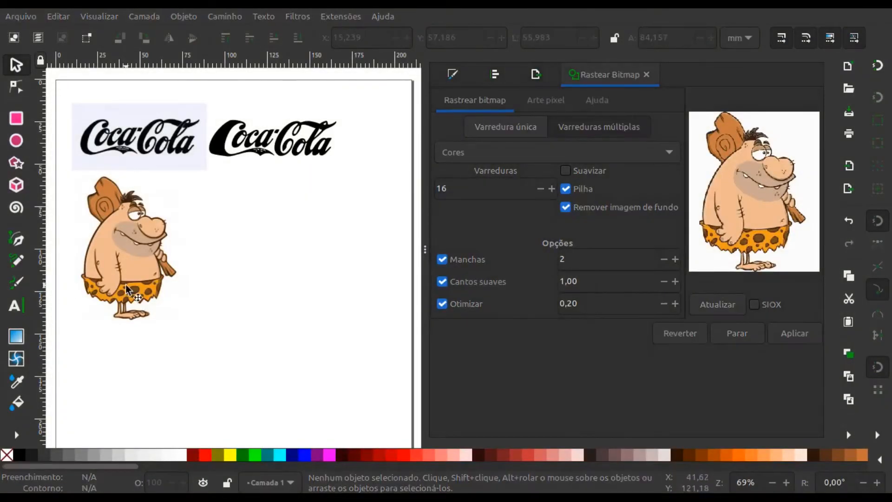
# - Move the traced caveman beside its original image, to about X 91.3 mm, Y 54.2 mm, and select each in turn to compare them
pyautogui.click(96, 262)
pyautogui.moveTo(97, 262); pyautogui.dragTo(247, 267)
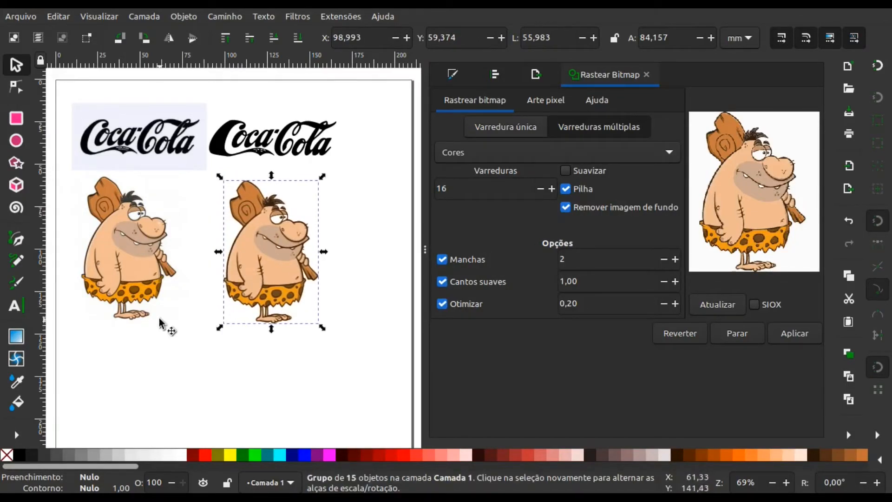
pyautogui.click(184, 308)
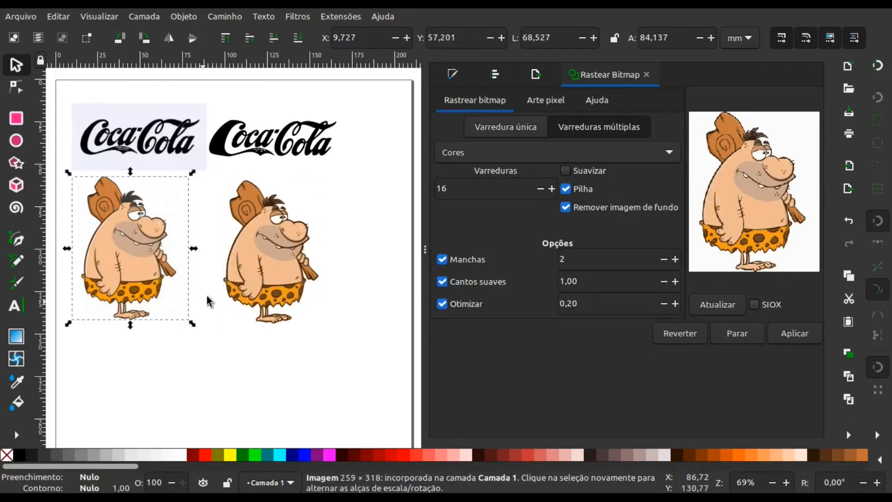
pyautogui.click(234, 281)
pyautogui.click(212, 352)
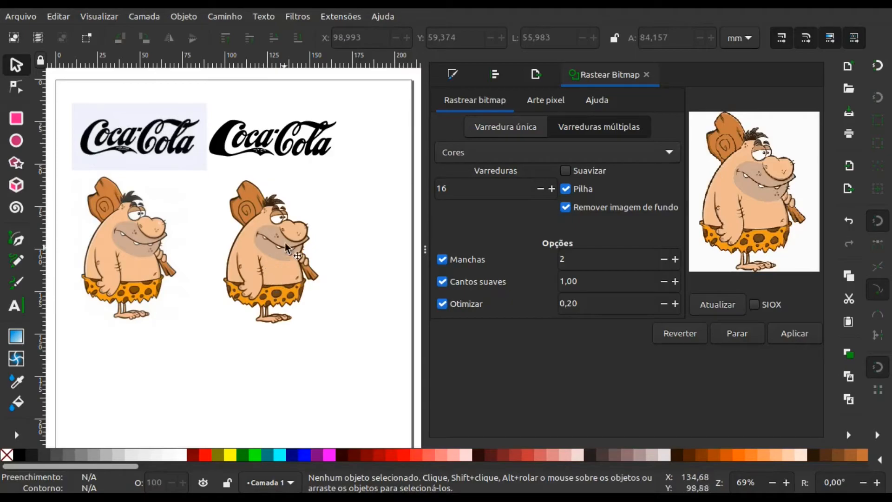
pyautogui.click(265, 252)
pyautogui.moveTo(266, 253)
pyautogui.mouseDown()
pyautogui.moveTo(222, 168)
pyautogui.moveTo(262, 144)
pyautogui.moveTo(238, 151)
pyautogui.moveTo(232, 169)
pyautogui.moveTo(254, 242)
pyautogui.mouseUp()
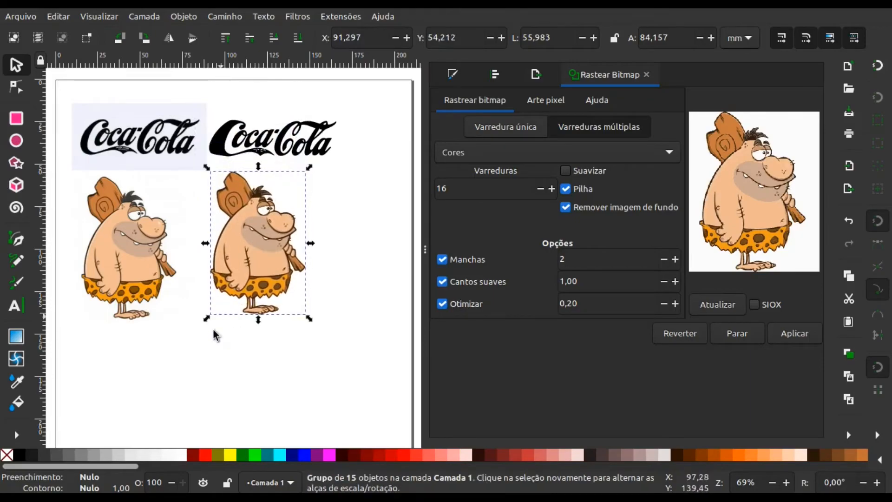
# - Move the traced caveman closer to its original image, to about X 84.8 mm, Y 55.4 mm, and leave it selected
pyautogui.click(206, 343)
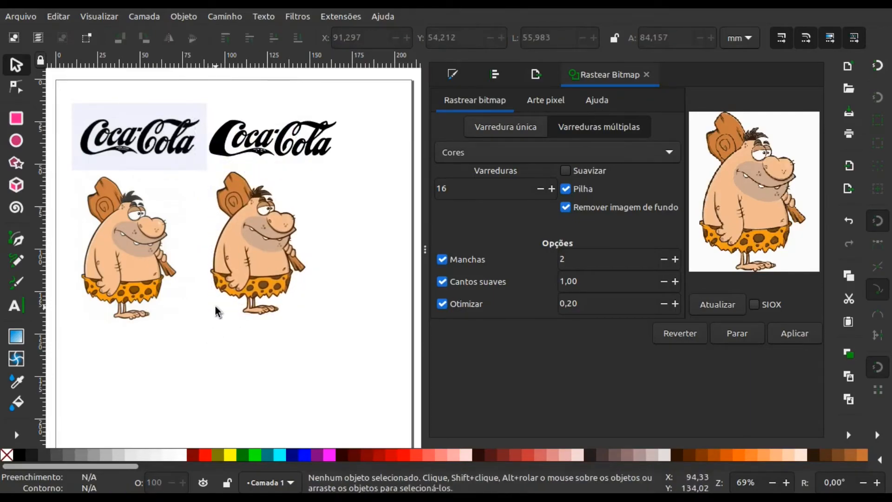
pyautogui.click(250, 260)
pyautogui.moveTo(258, 252); pyautogui.dragTo(247, 254)
pyautogui.click(260, 338)
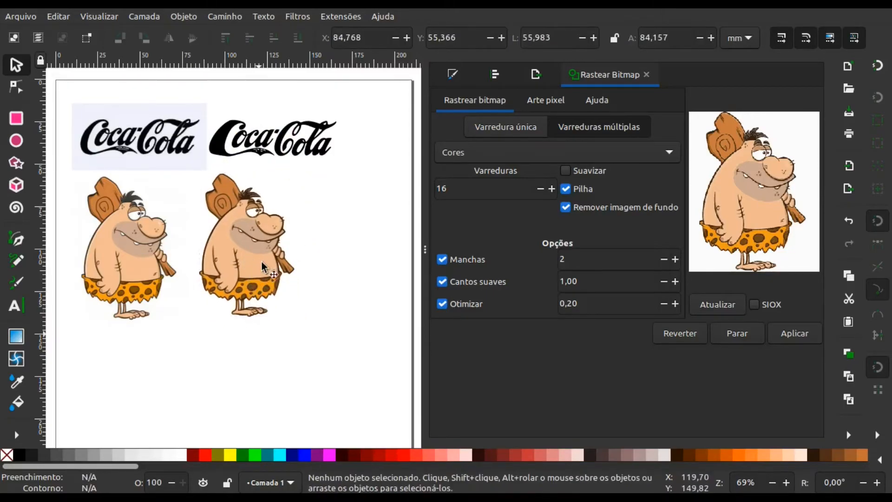
pyautogui.click(242, 247)
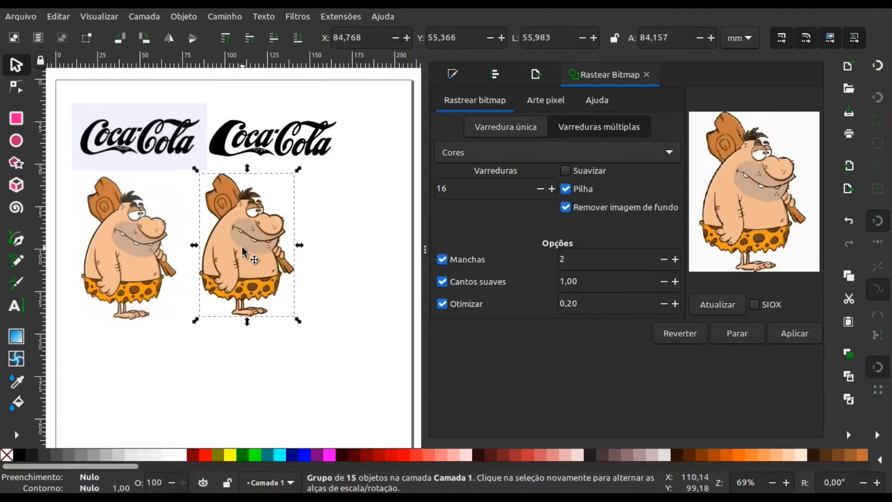
# - Draw a closed straight-sided Bezier path around both eyes of the traced caveman, about 11.4 mm wide and 7.6 mm high
pyautogui.press('+')
pyautogui.press('+')
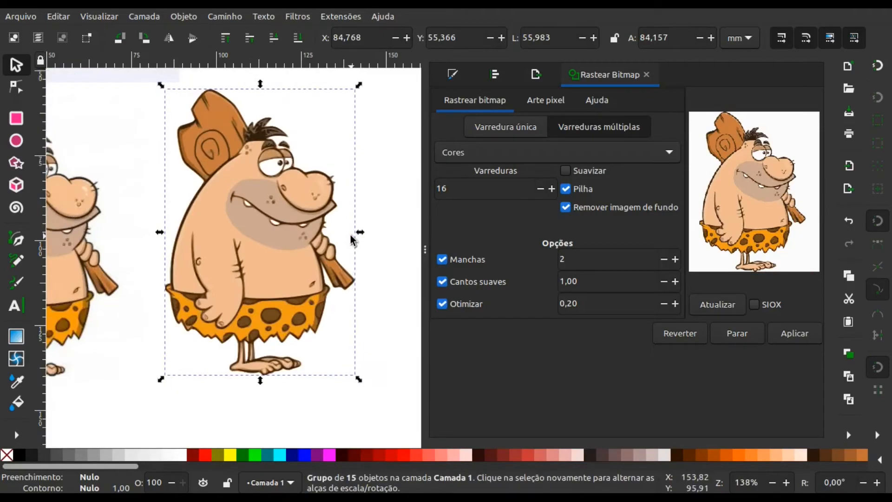
pyautogui.scroll(2, 353, 240)
pyautogui.press('+')
pyautogui.scroll(2, 372, 242)
pyautogui.press('+')
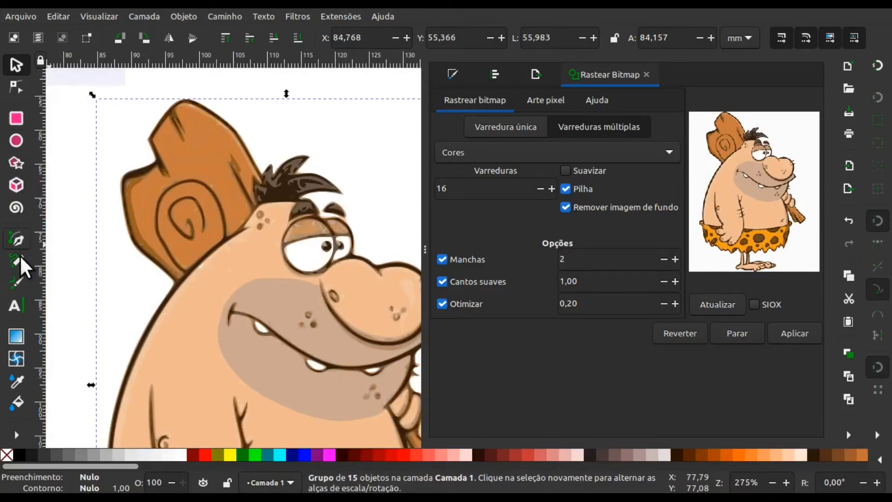
pyautogui.press('b')
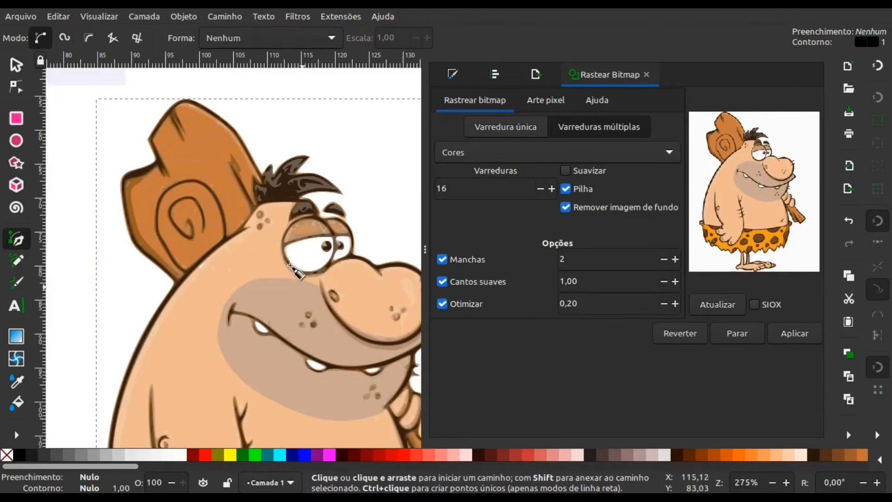
pyautogui.click(274, 240)
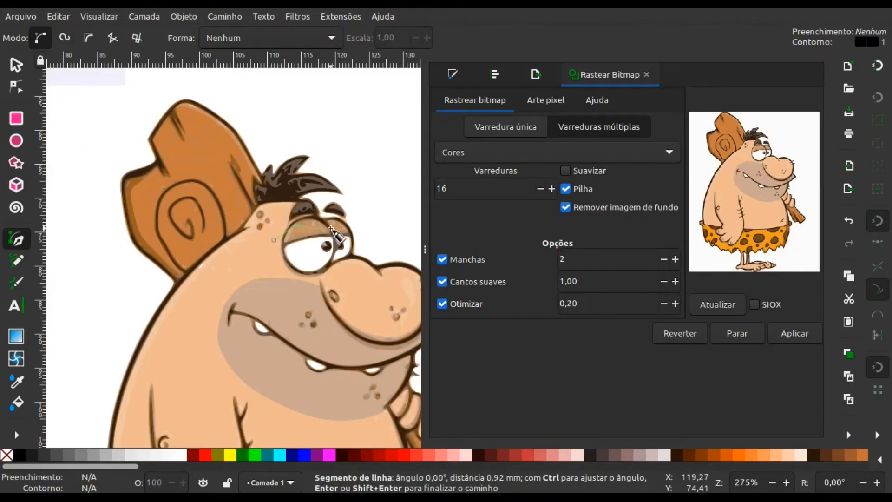
pyautogui.click(334, 230)
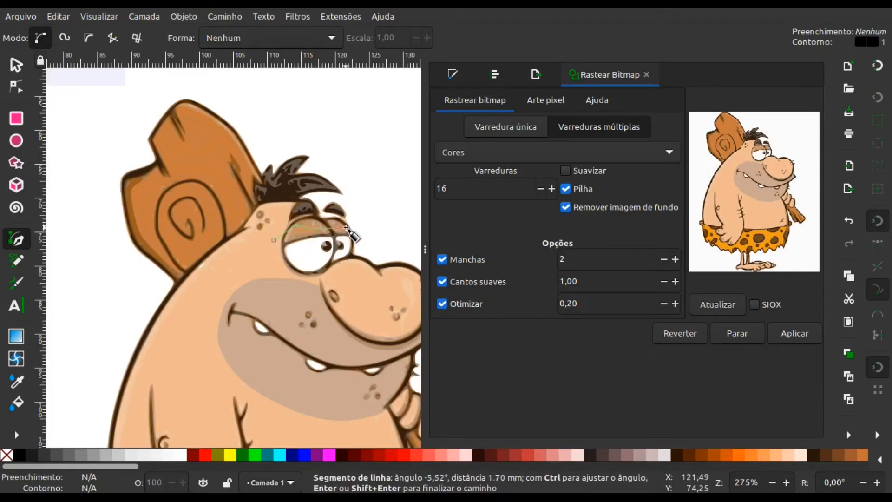
pyautogui.click(347, 229)
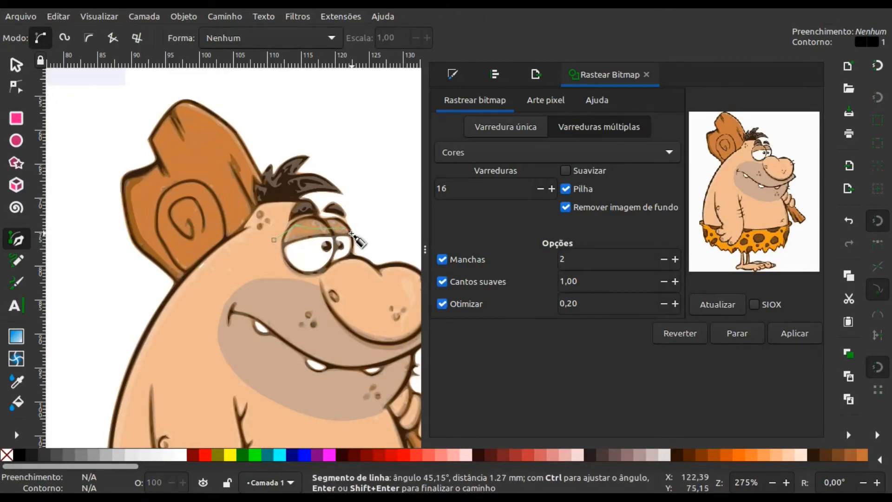
pyautogui.click(351, 249)
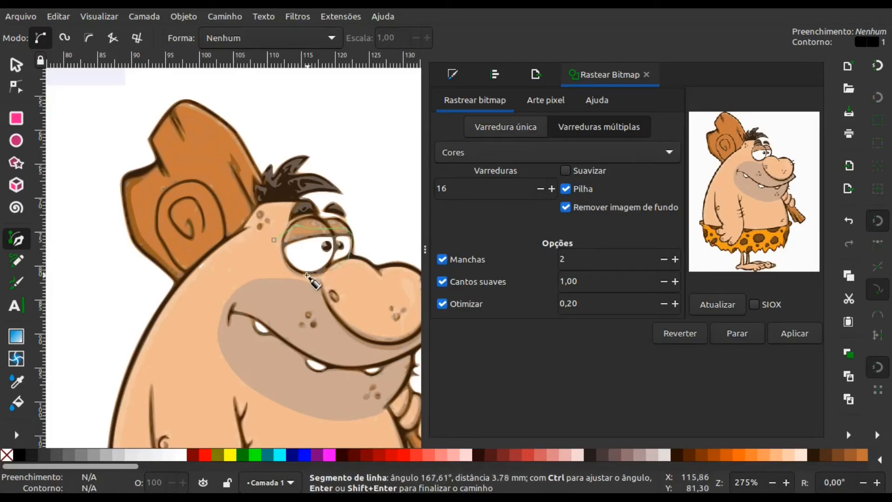
pyautogui.click(286, 264)
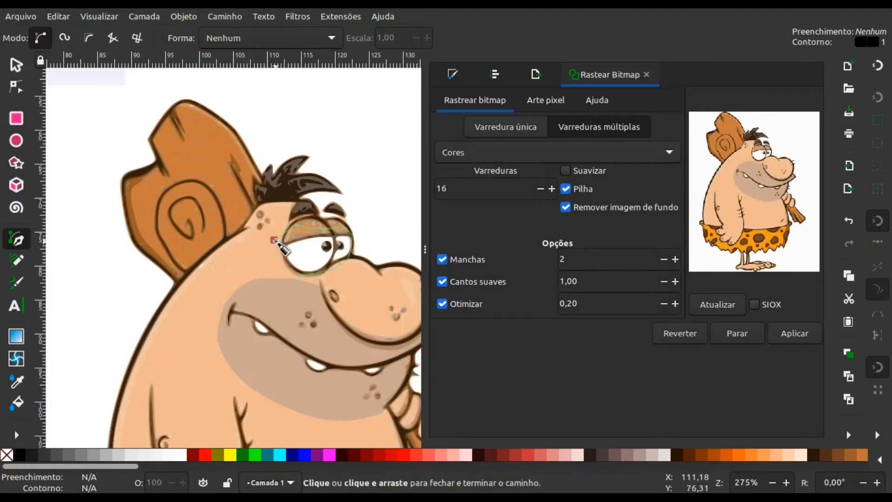
pyautogui.click(274, 241)
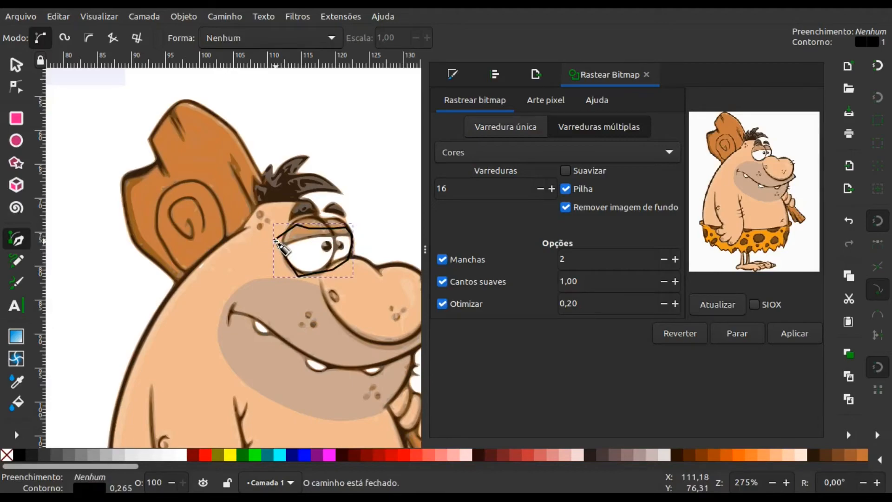
# - Fill the shape over the eyes with white and remove its outline
pyautogui.click(183, 455)
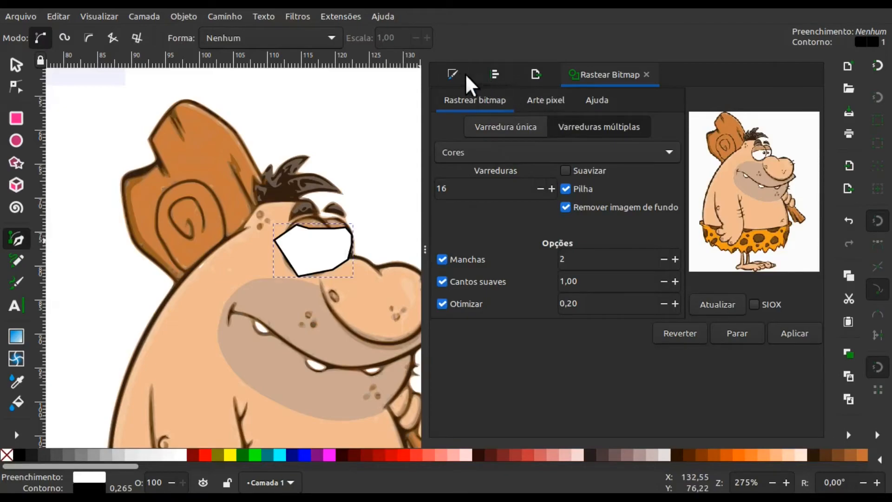
pyautogui.click(452, 74)
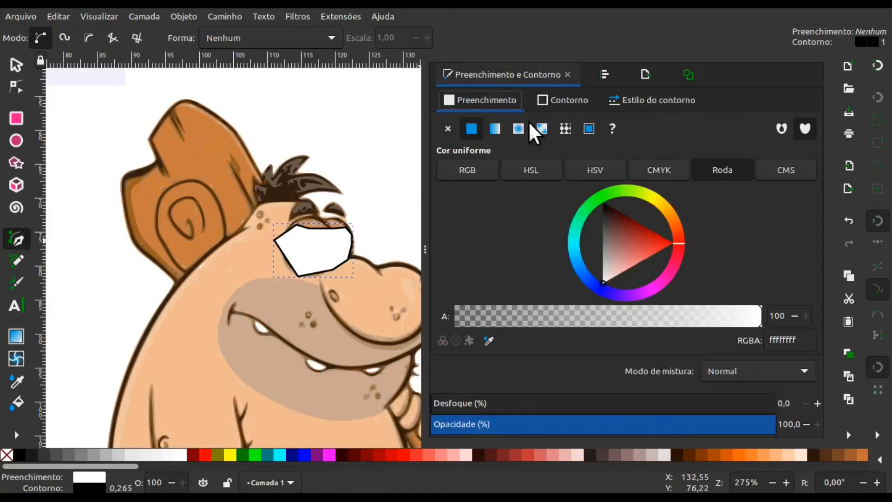
pyautogui.click(543, 100)
pyautogui.click(447, 129)
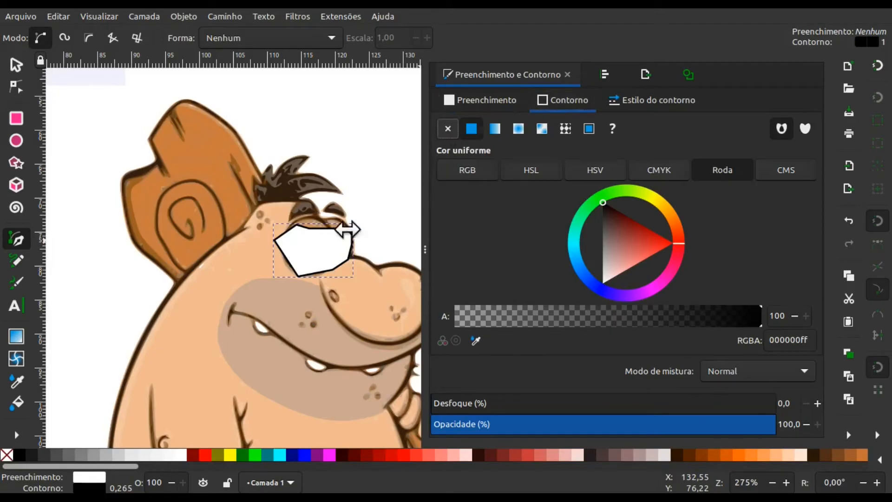
# - Send the white eye shape to the bottom of the stack, behind the traced caveman
pyautogui.click(16, 65)
pyautogui.click(327, 251)
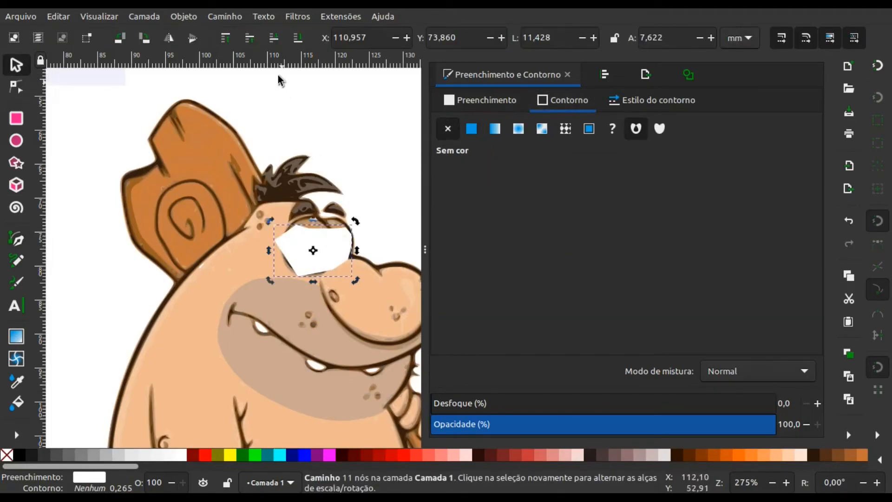
pyautogui.click(297, 39)
# - Draw a closed straight-sided Bezier path around the traced caveman's mouth and teeth, about 26.3 mm wide and 14.7 mm high
pyautogui.scroll(-5, 316, 247)
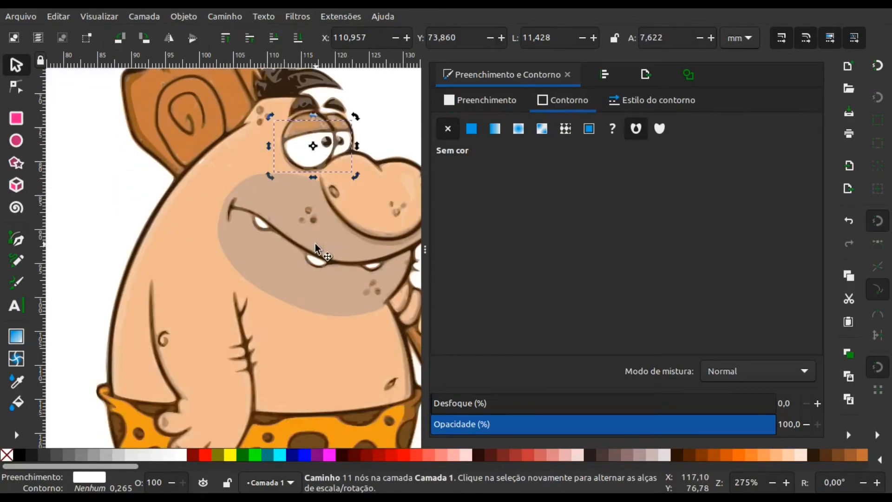
pyautogui.click(14, 242)
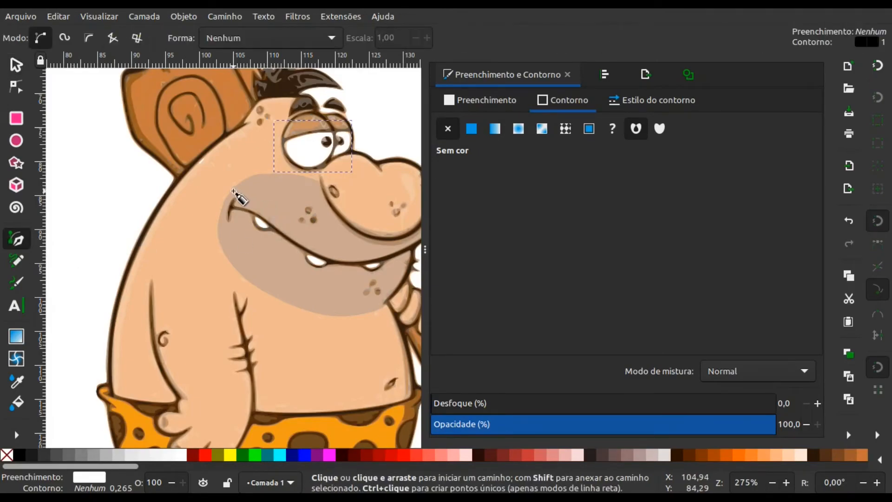
pyautogui.click(234, 191)
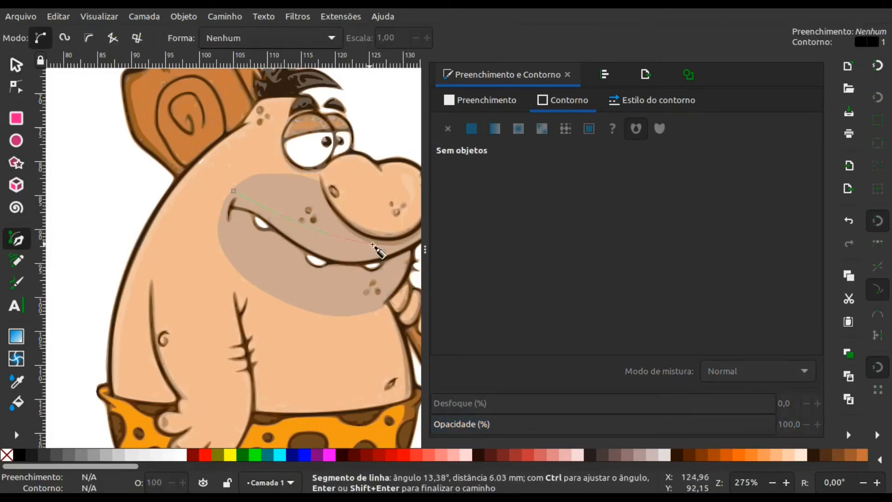
pyautogui.click(398, 252)
pyautogui.click(393, 284)
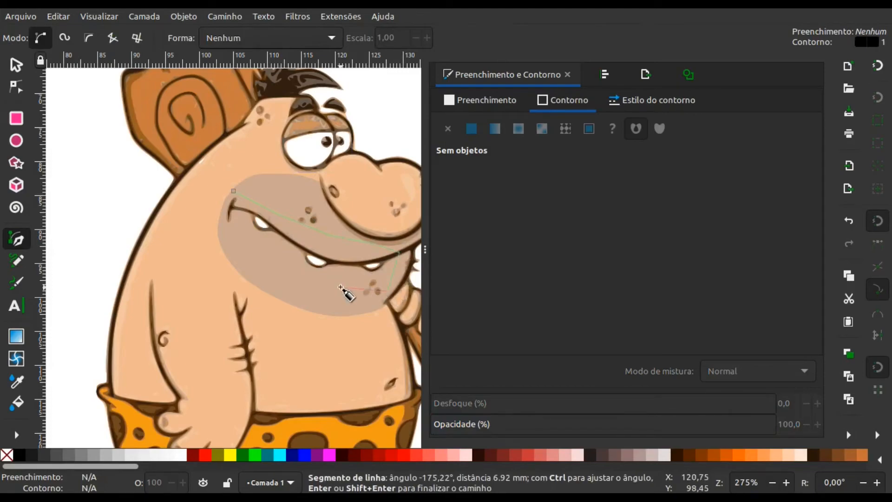
pyautogui.click(346, 290)
pyautogui.click(278, 264)
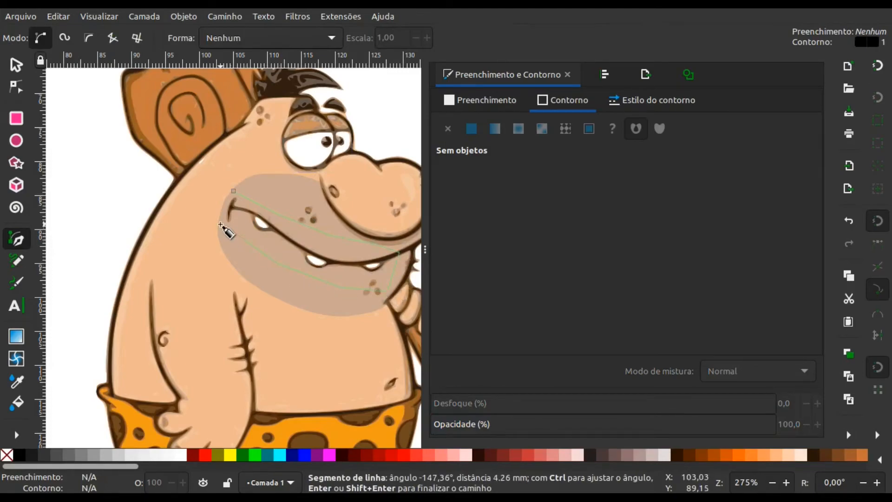
pyautogui.click(223, 226)
pyautogui.click(234, 191)
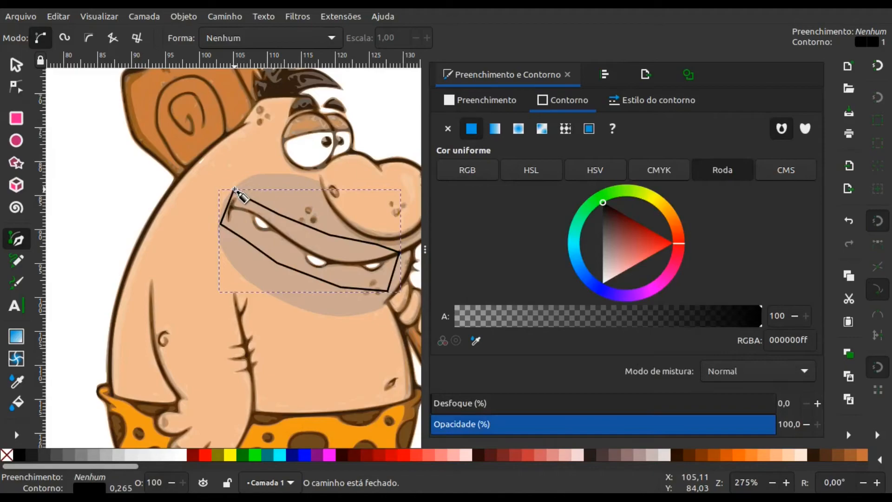
# - Give the mouth shape a white fill without an outline and send it to the bottom, behind the traced caveman
pyautogui.click(178, 458)
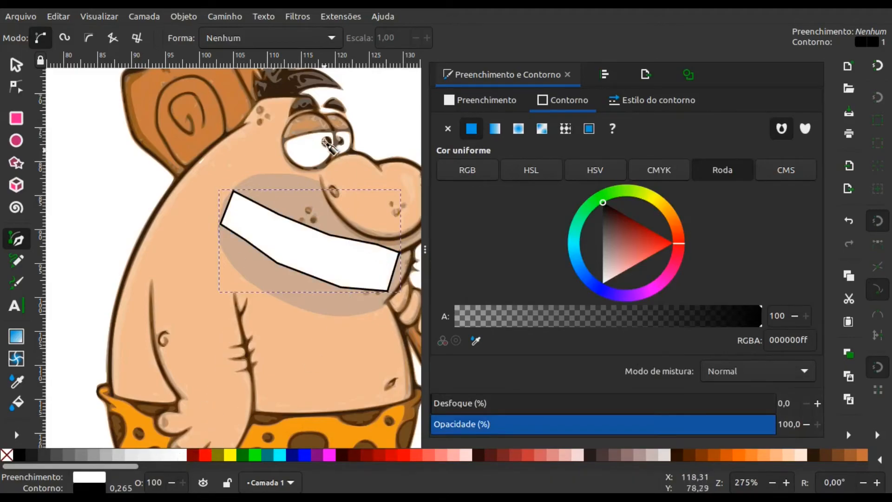
pyautogui.click(447, 127)
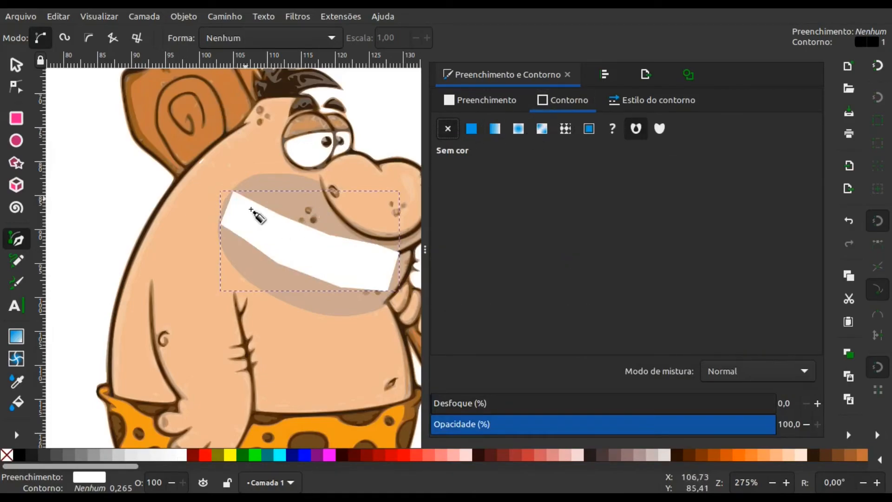
pyautogui.click(16, 70)
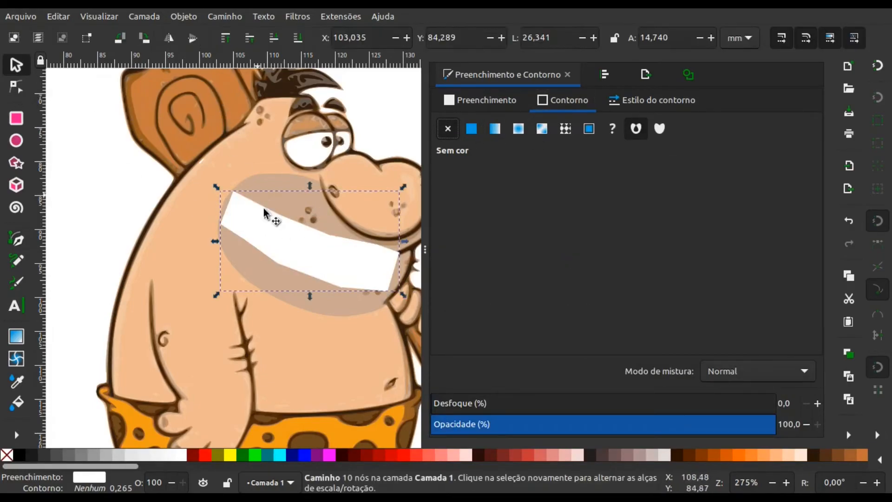
pyautogui.click(297, 40)
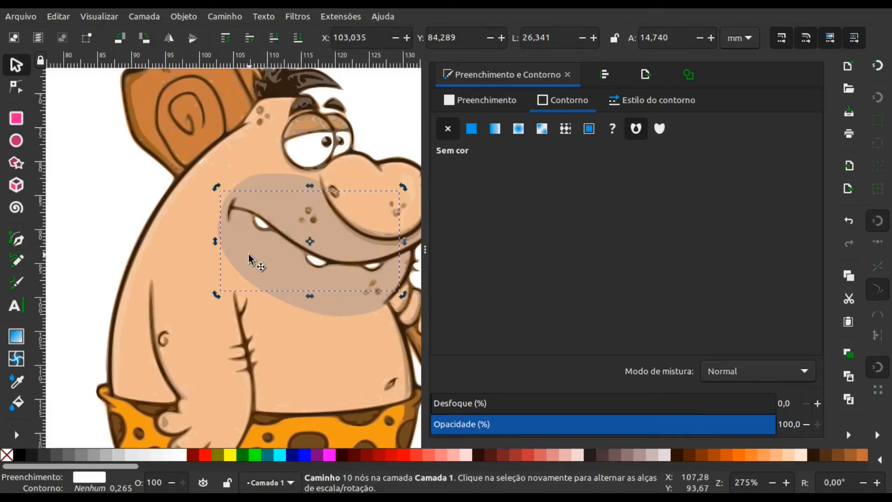
# - Group the traced caveman with the two white shapes behind its eyes and mouth, and clear the selection
pyautogui.press('-')
pyautogui.press('-')
pyautogui.press('-')
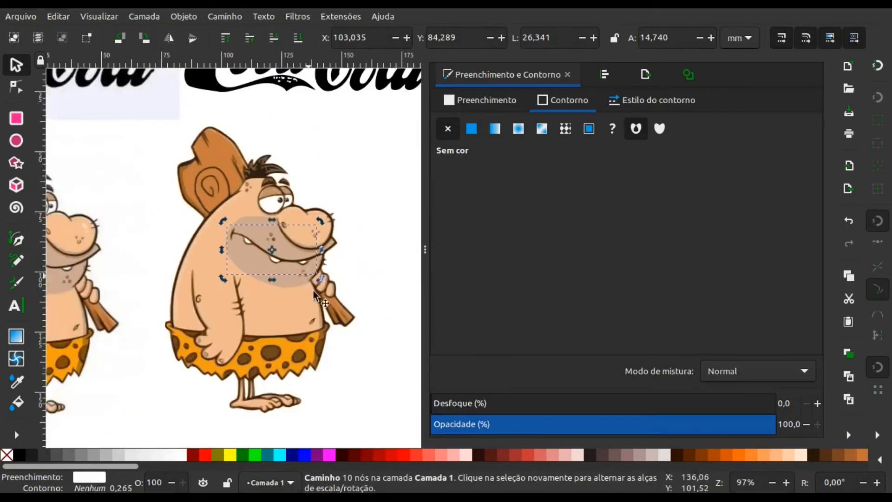
pyautogui.click(365, 395)
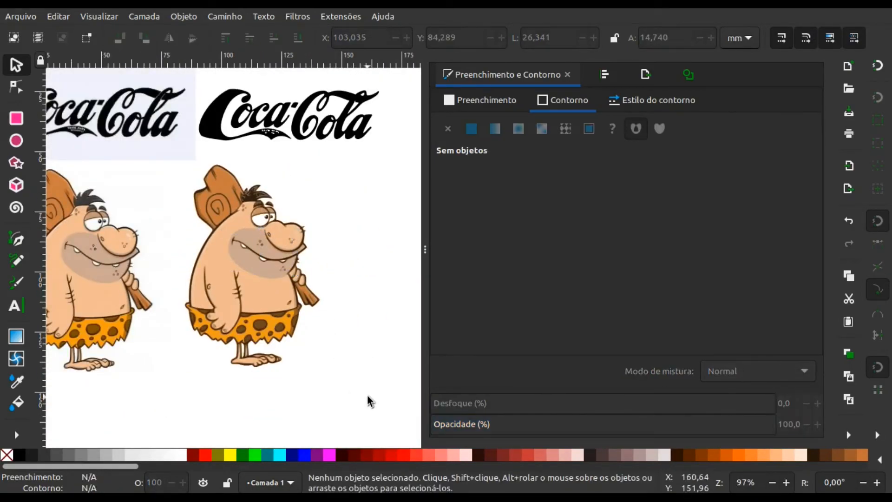
pyautogui.moveTo(368, 396); pyautogui.dragTo(145, 149)
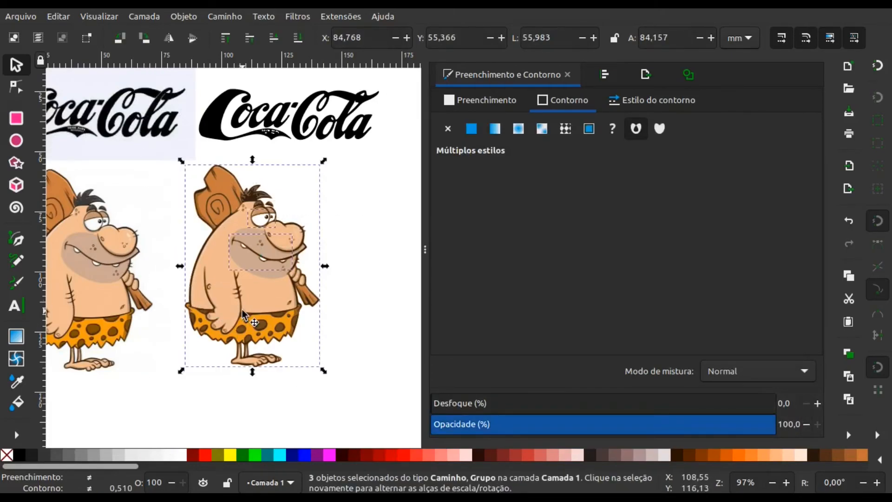
pyautogui.hotkey('ctrl', 'g')
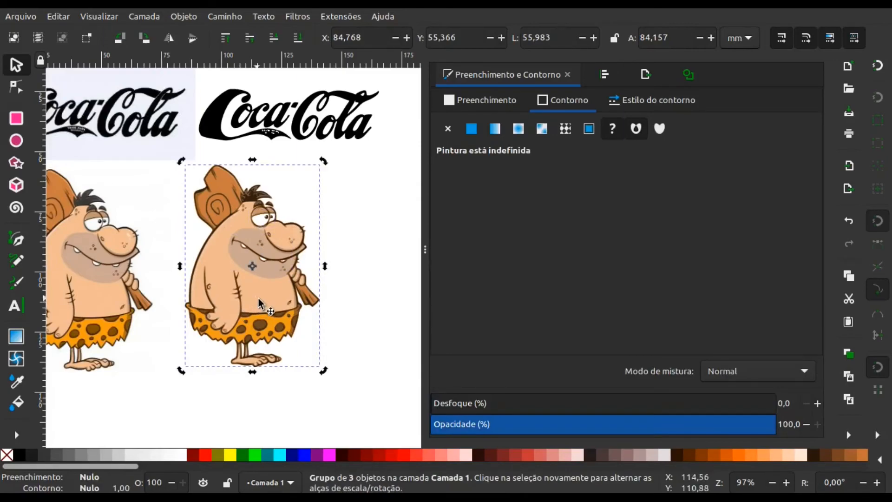
pyautogui.click(336, 322)
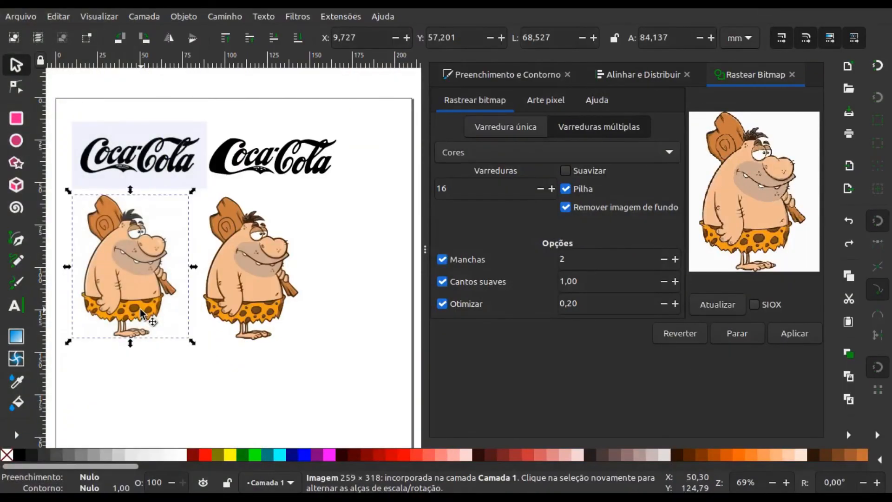
# - Delete the original caveman image, the original Coca-Cola image and the traced Coca-Cola logo, keeping only the caveman group
pyautogui.press('Delete')
pyautogui.click(149, 171)
pyautogui.press('Delete')
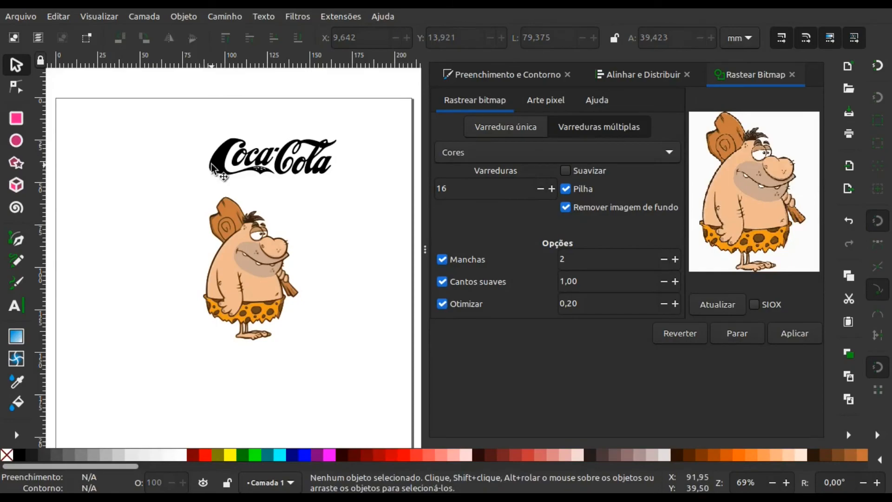
pyautogui.click(210, 168)
pyautogui.press('Delete')
# - Move the caveman group to about X 63.7 mm, Y 33.2 mm on the page
pyautogui.click(251, 261)
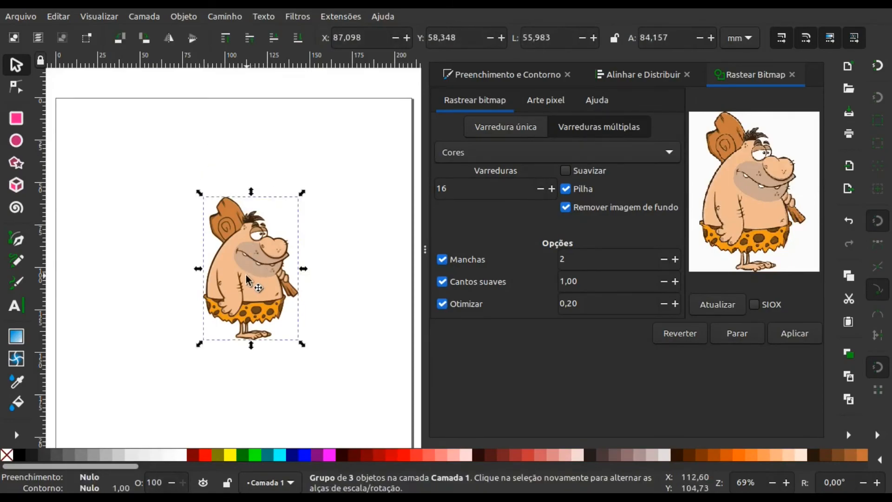
pyautogui.moveTo(251, 261); pyautogui.dragTo(210, 217)
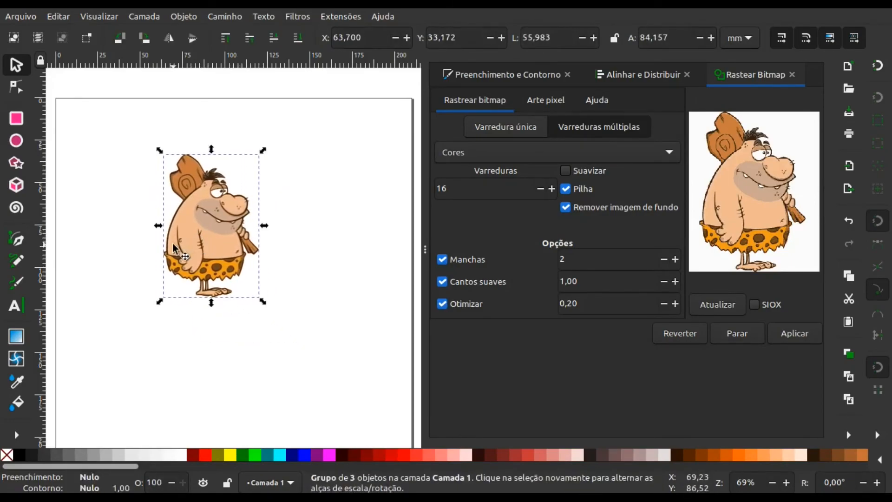
# - Open the bitmap image export settings for the selected caveman group
pyautogui.click(26, 15)
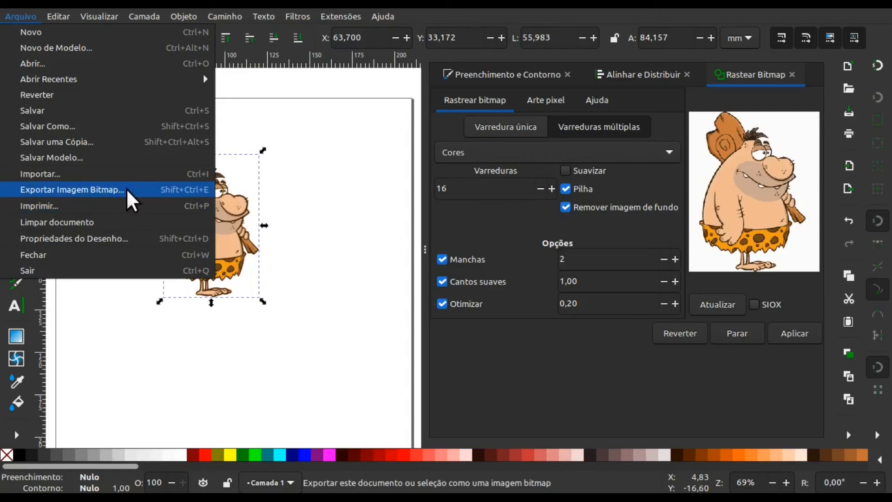
pyautogui.click(93, 190)
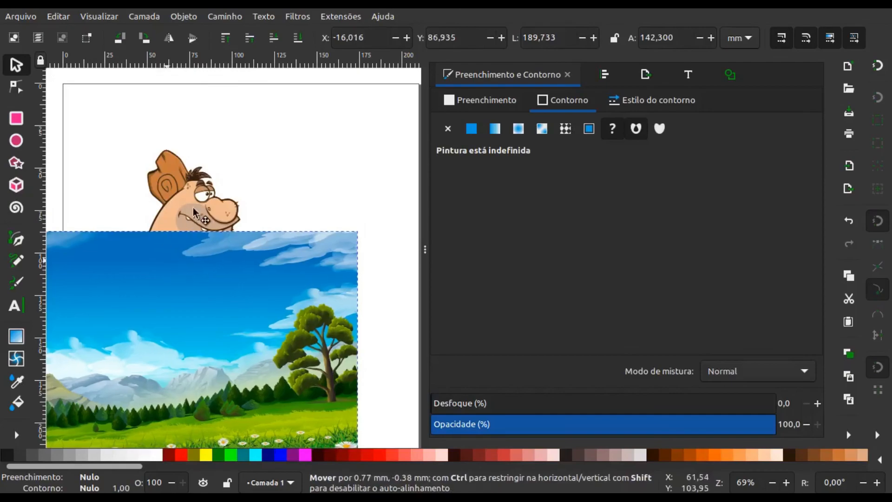
# - Shrink the caveman group to about 41.6 × 64.4 mm and stand it on the grass in the landscape's left part
pyautogui.moveTo(179, 269); pyautogui.dragTo(204, 149)
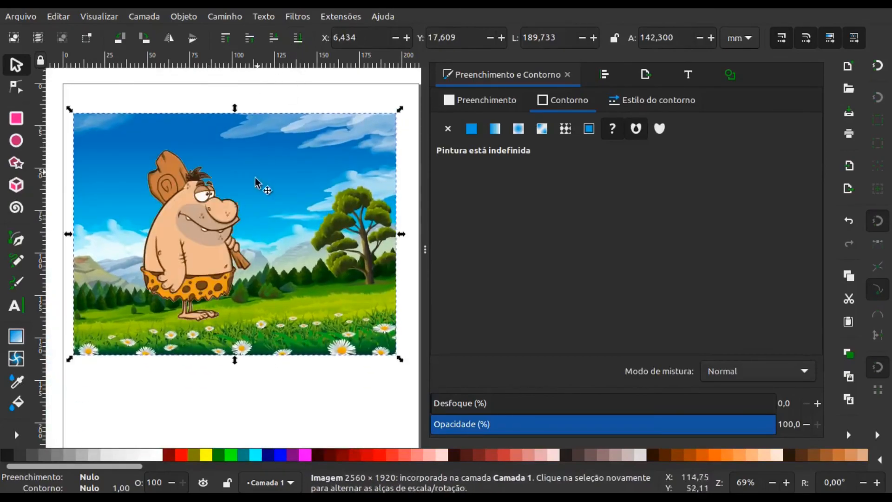
pyautogui.click(223, 186)
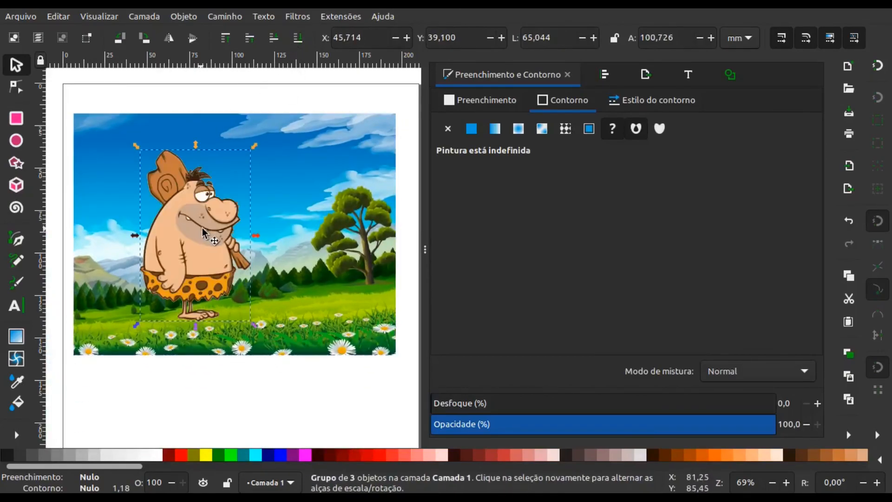
pyautogui.moveTo(243, 150); pyautogui.dragTo(218, 199)
pyautogui.moveTo(179, 260); pyautogui.dragTo(167, 265)
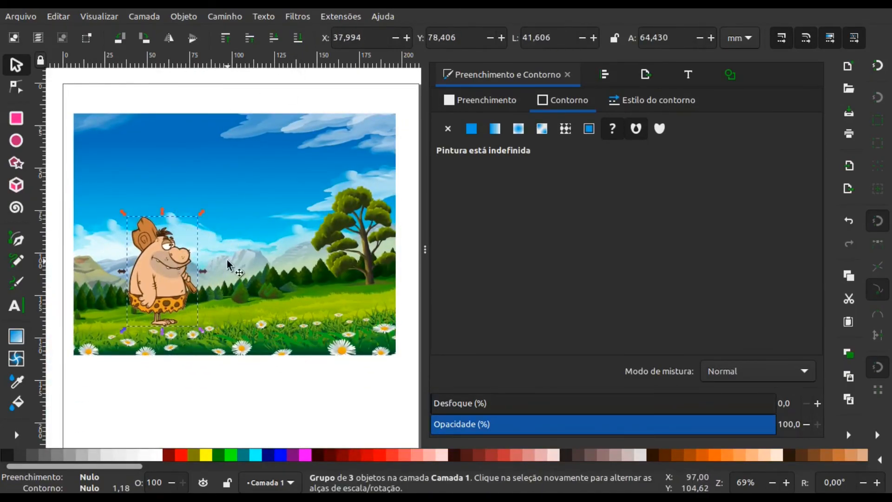
# - Draw an ellipse in the sky above and left of the tree and set its width and height to 25 mm
pyautogui.press('e')
pyautogui.moveTo(261, 163); pyautogui.dragTo(305, 209)
pyautogui.press('s')
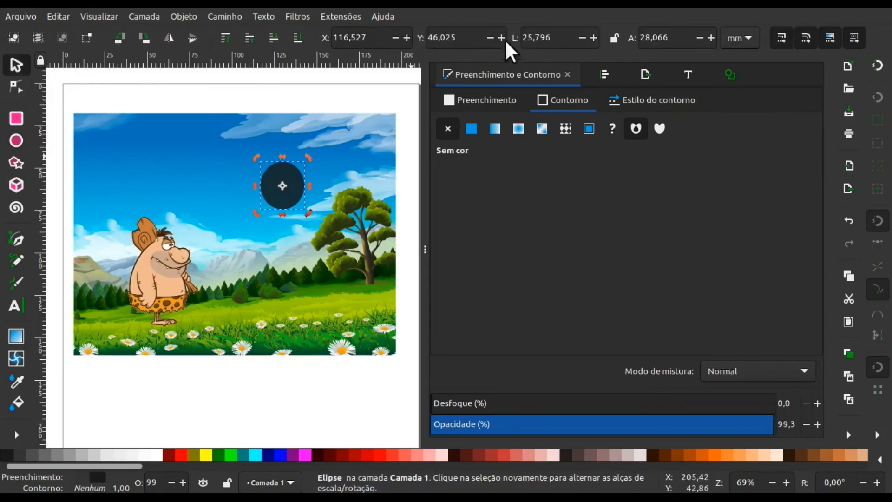
pyautogui.doubleClick(539, 37)
pyautogui.write('25')
pyautogui.press('Tab')
pyautogui.write('25')
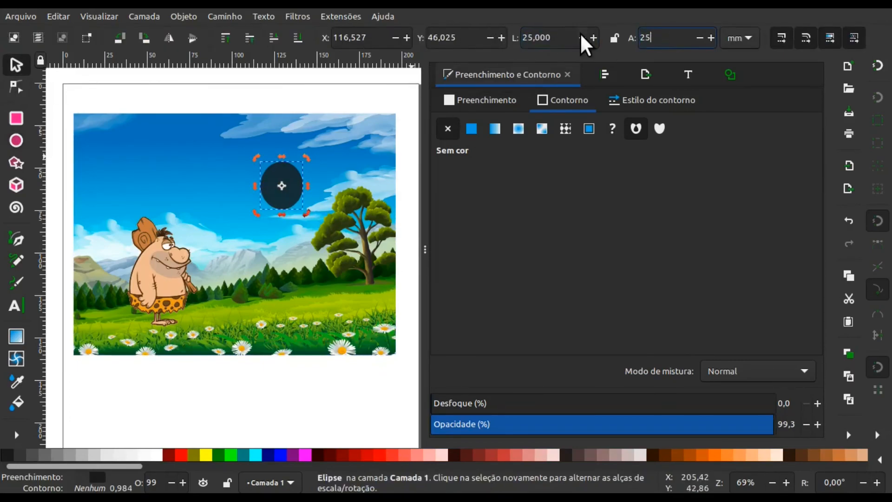
pyautogui.press('Return')
# - Move the circle slightly left in the sky, fill it yellow as a sun and clear the selection
pyautogui.moveTo(282, 184); pyautogui.dragTo(270, 203)
pyautogui.click(206, 453)
pyautogui.click(89, 320)
# - Add the text 'procurando a "vetora"' below the landscape and position it at about X 45.2 mm, Y 164.7 mm
pyautogui.click(15, 308)
pyautogui.click(123, 370)
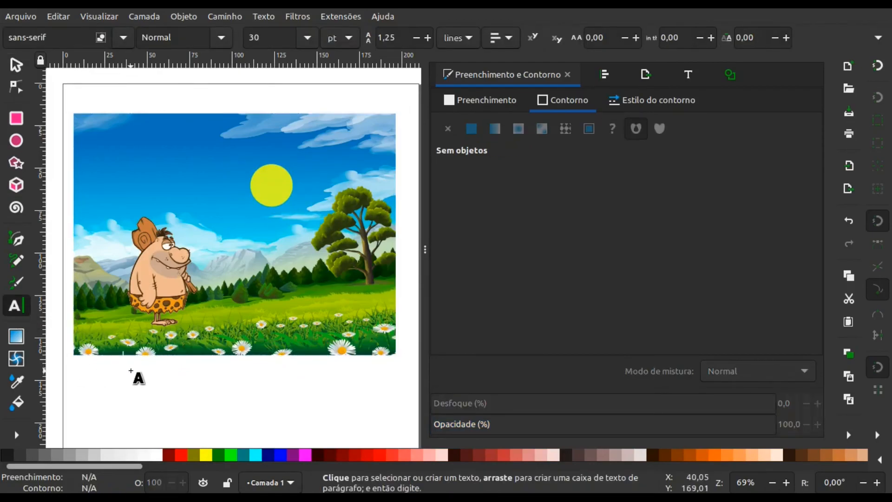
pyautogui.write('procurando')
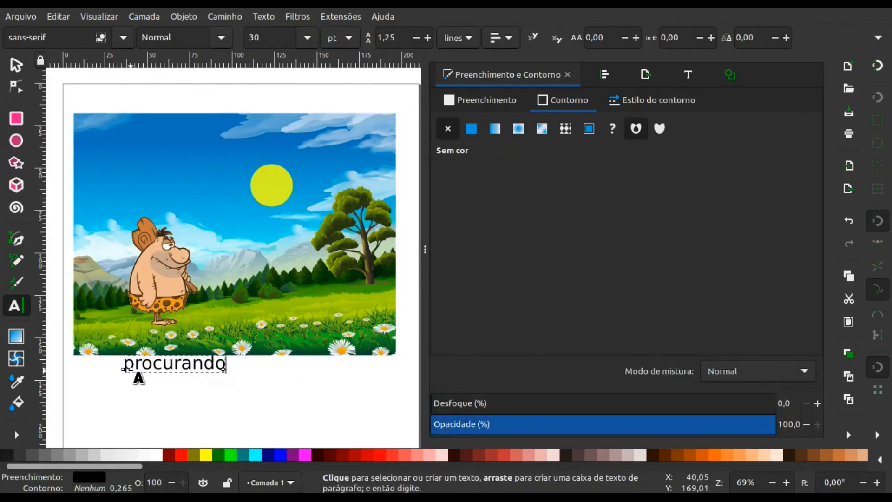
pyautogui.write(' a "vetora')
pyautogui.click(16, 65)
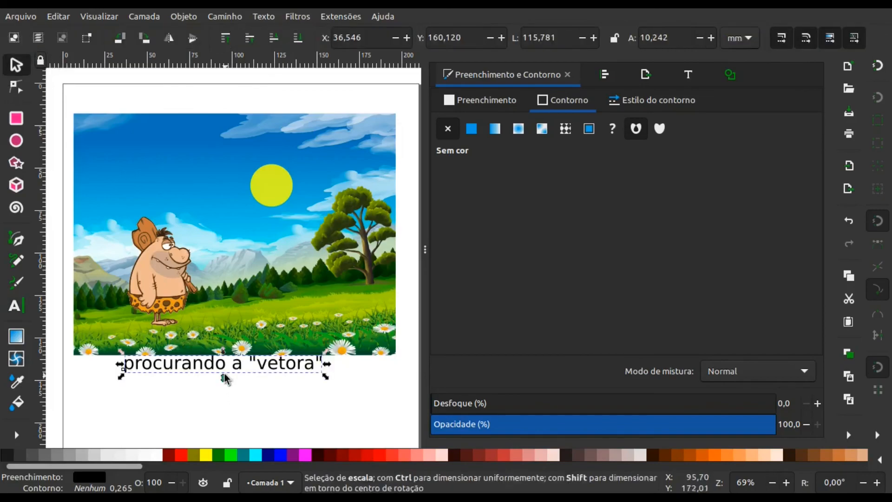
pyautogui.moveTo(223, 367); pyautogui.dragTo(237, 374)
# - Set the text's font to Action Man in the Bold style and apply it
pyautogui.click(690, 75)
pyautogui.scroll(-3, 482, 262)
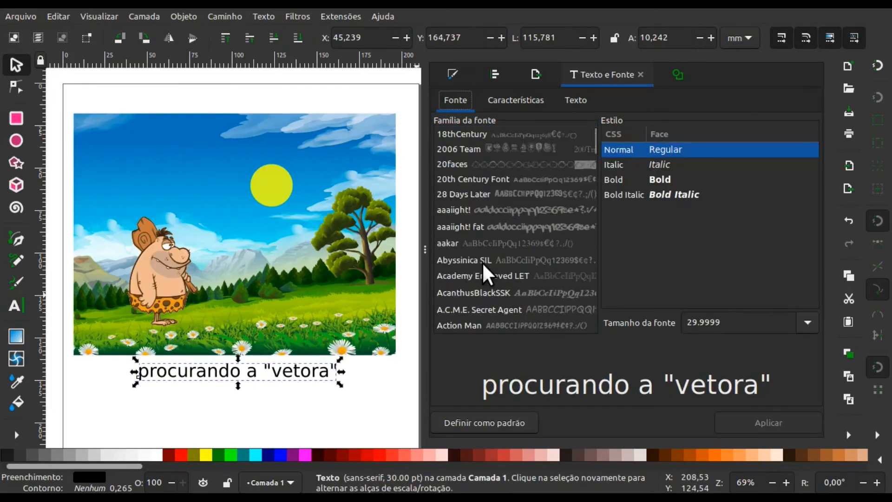
pyautogui.click(463, 295)
pyautogui.click(618, 176)
pyautogui.click(763, 418)
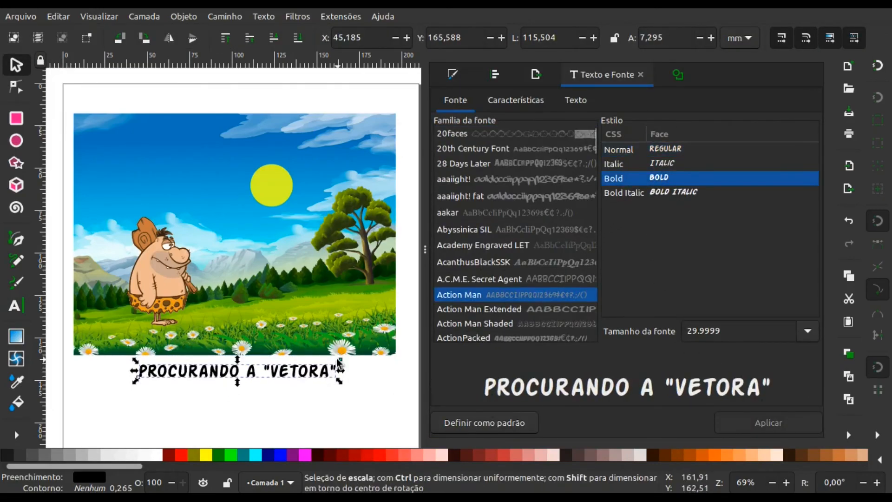
# - Enlarge the text to about 140.5 mm wide and move it into the upper sky as a title
pyautogui.moveTo(340, 360); pyautogui.dragTo(380, 352)
pyautogui.moveTo(234, 368); pyautogui.dragTo(198, 129)
# - Duplicate the title text in place and fill the copy white
pyautogui.hotkey('ctrl', 'd')
pyautogui.click(175, 138)
pyautogui.click(165, 167)
pyautogui.click(159, 453)
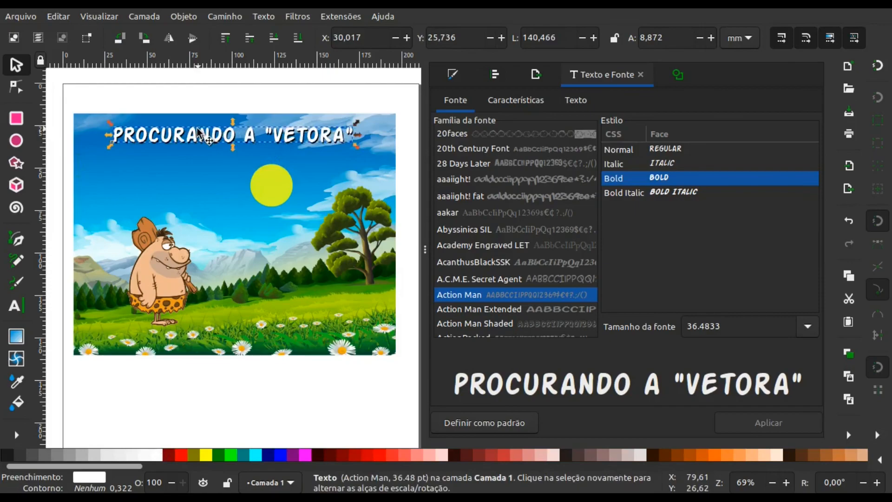
# - Offset the white title copy up and left to about X 29.5 mm, Y 25.2 mm, leaving the black text as its shadow
pyautogui.press('Left')
pyautogui.press('Left')
pyautogui.press('Up')
pyautogui.press('Up')
pyautogui.click(174, 174)
pyautogui.click(170, 373)
pyautogui.click(191, 130)
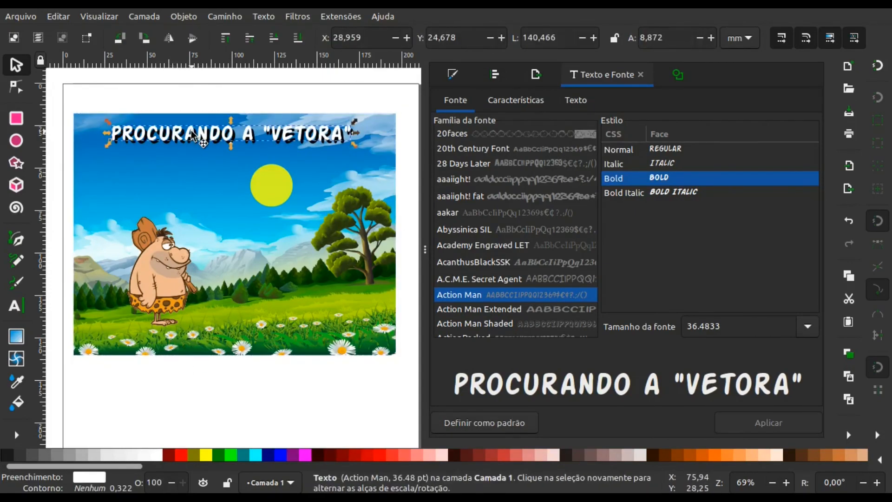
pyautogui.press('Right')
pyautogui.press('Down')
pyautogui.press('Escape')
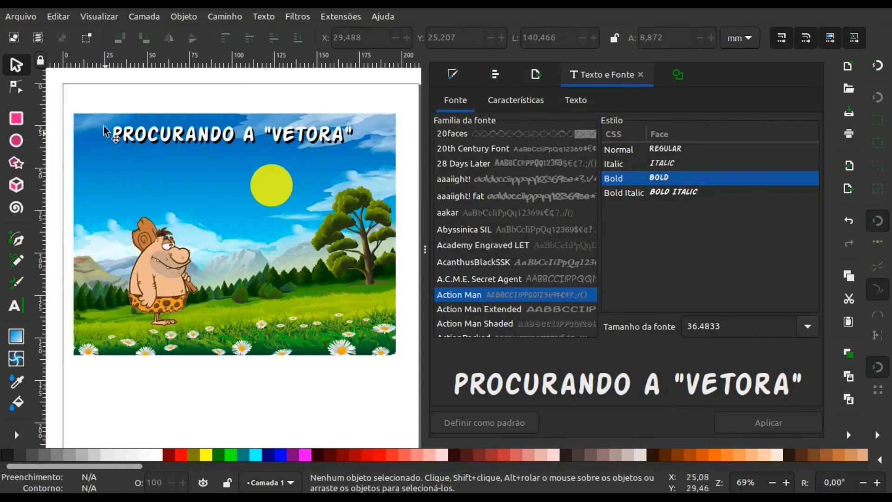
# - Move the white title and its black shadow together right to about X 32.9 mm and clear the selection
pyautogui.moveTo(205, 134); pyautogui.dragTo(207, 134)
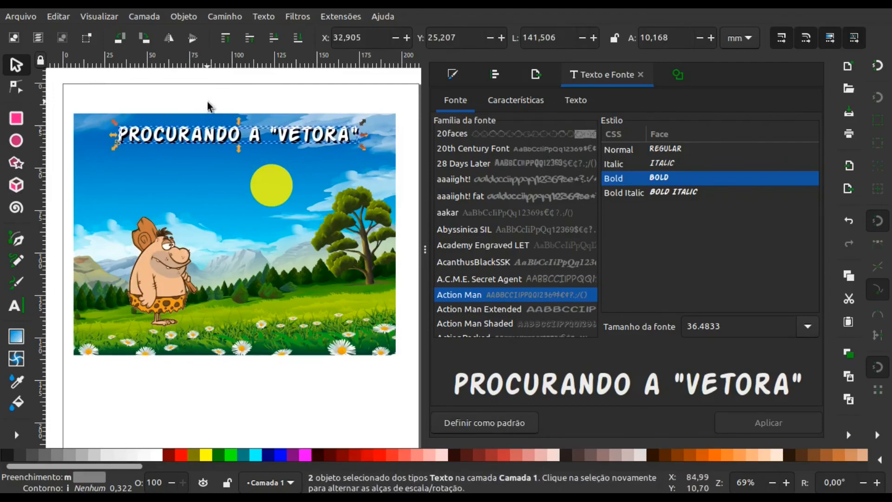
pyautogui.click(208, 103)
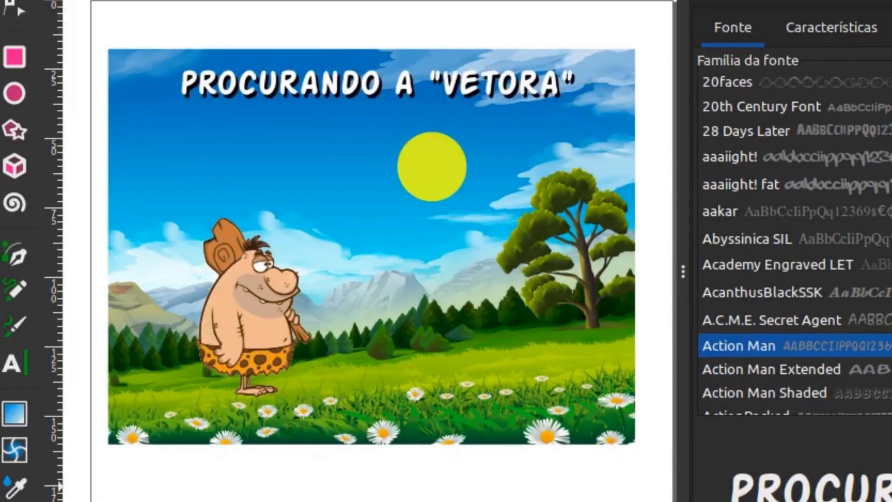